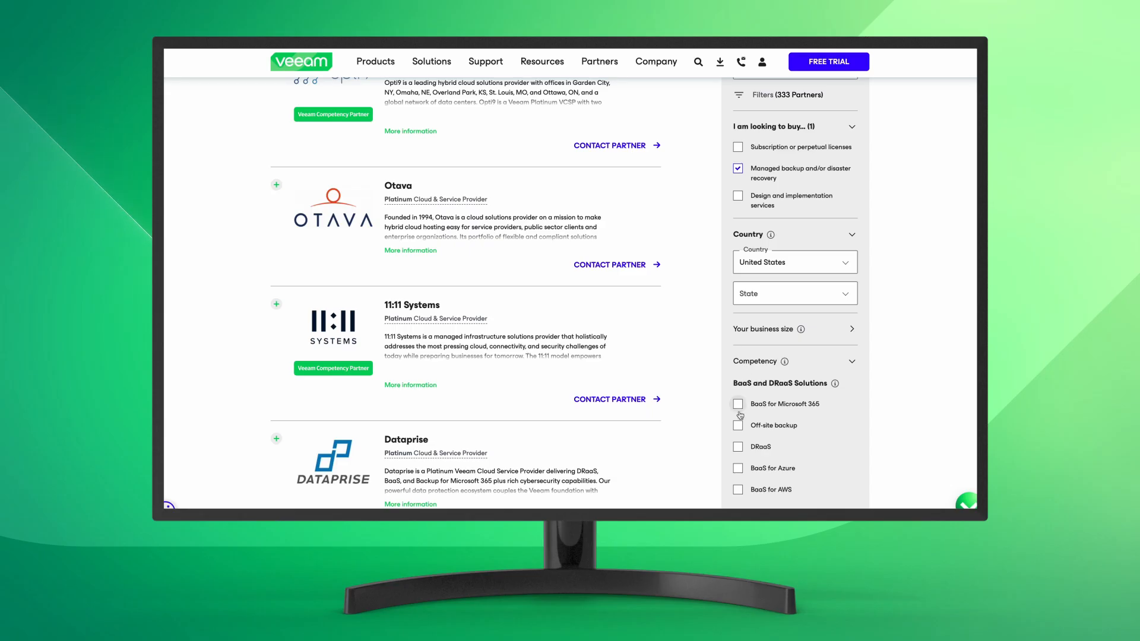
- Filter the United States managed backup partners by the DRaaS competency and browse the matching providers
click(737, 448)
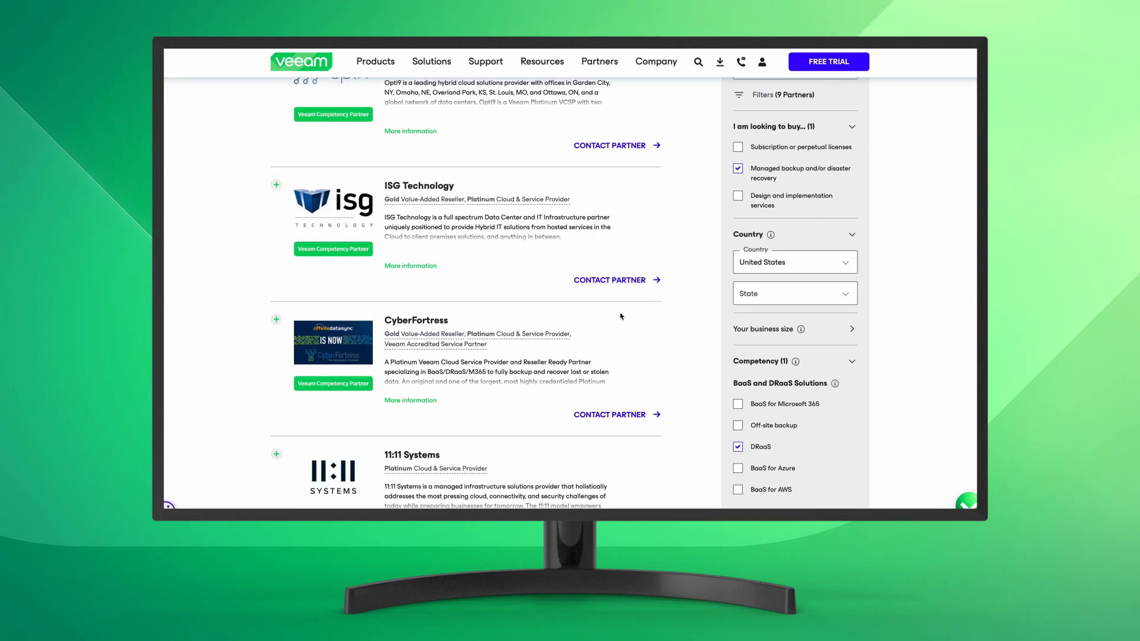
scroll(621, 316, up, 1)
scroll(621, 316, up, 2)
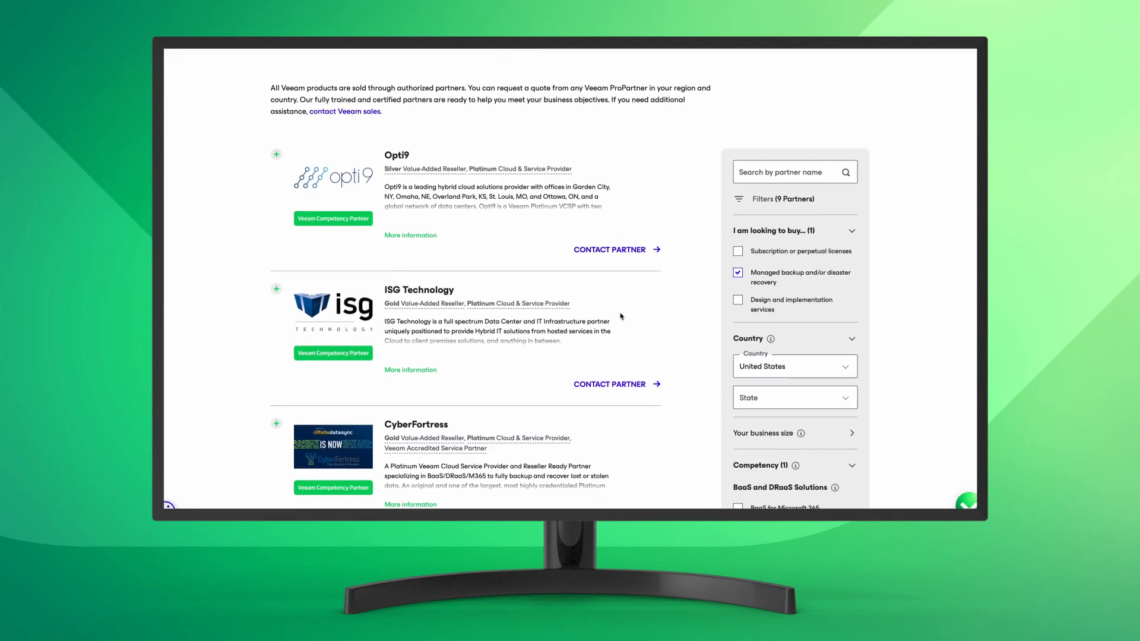
scroll(621, 316, down, 3)
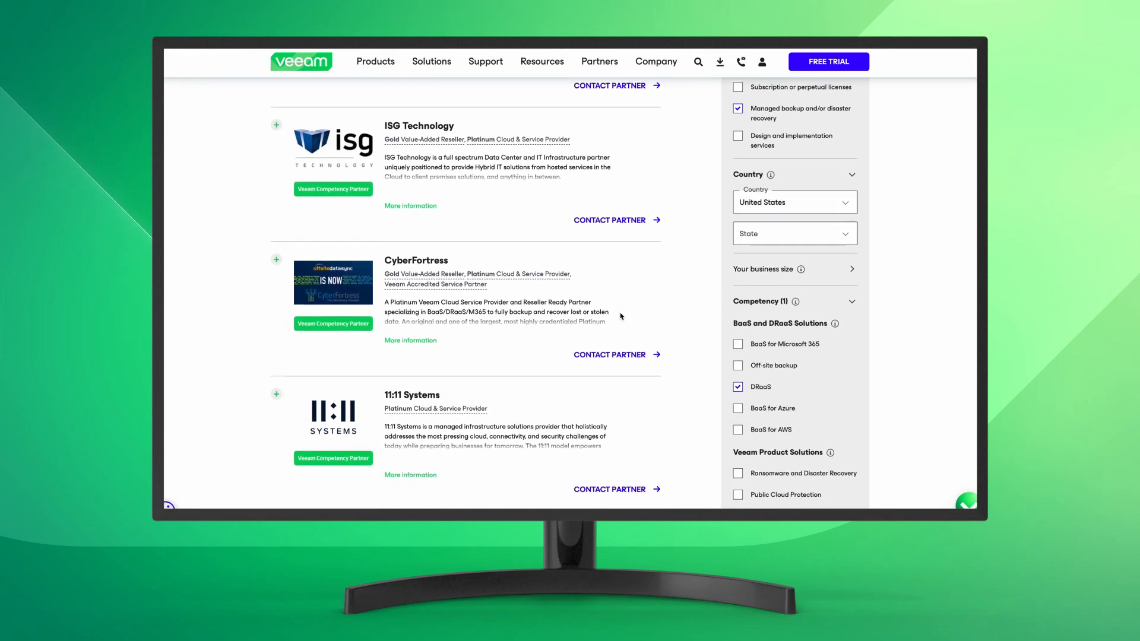
scroll(622, 316, down, 3)
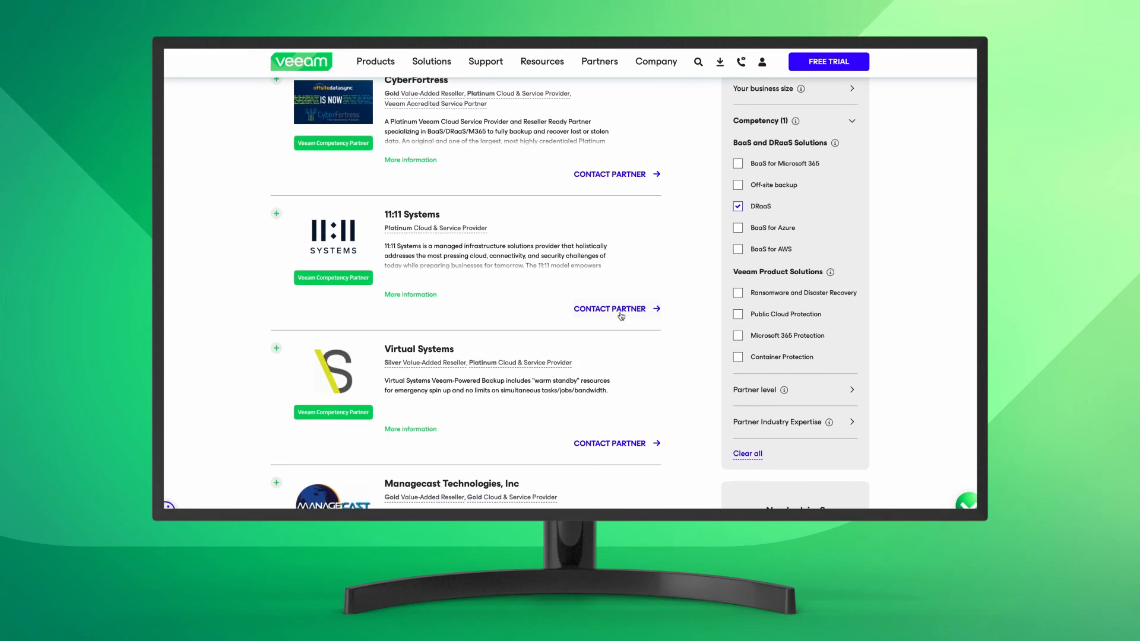
scroll(621, 317, down, 3)
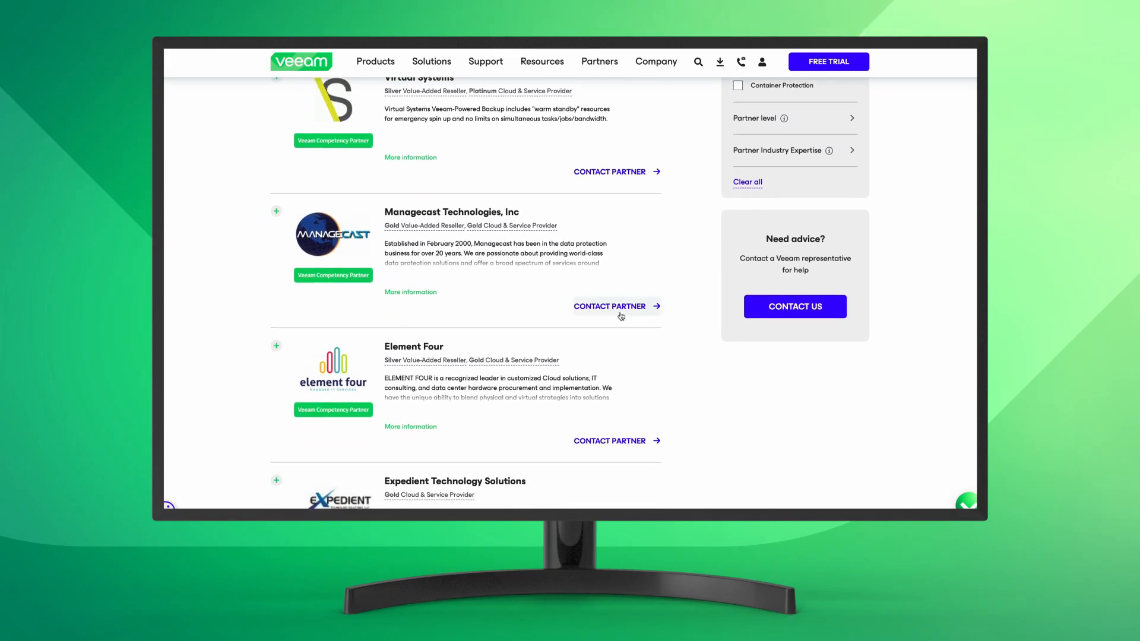
click(590, 307)
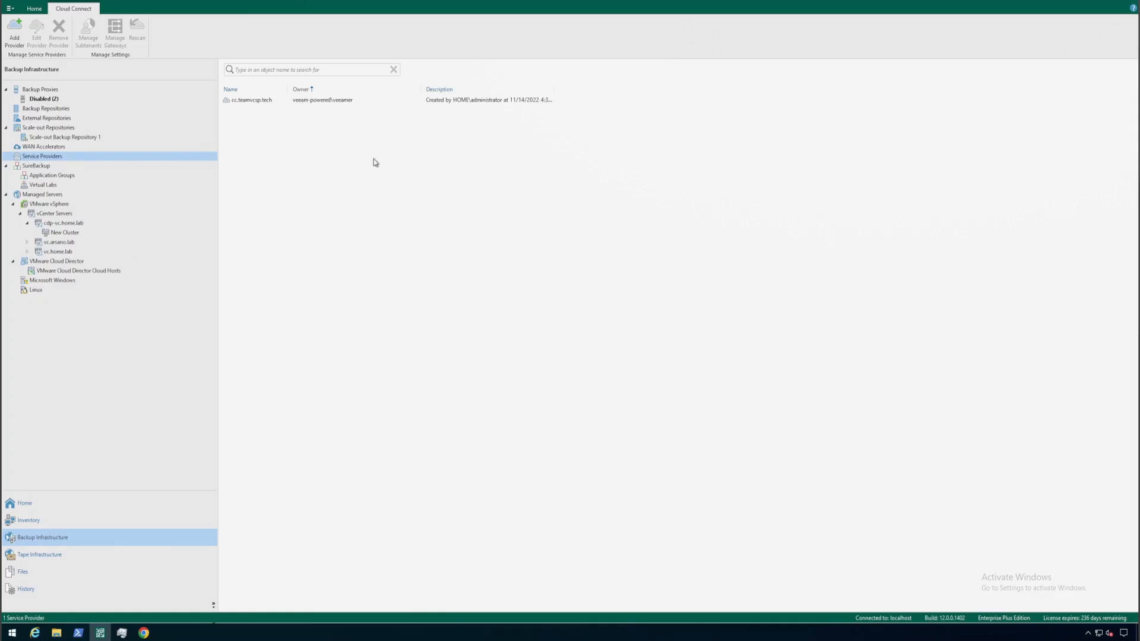
- Switch to the backup console and view the VMware Cloud Director cloud hosts and the DRaaS to Cloud jobs
click(119, 273)
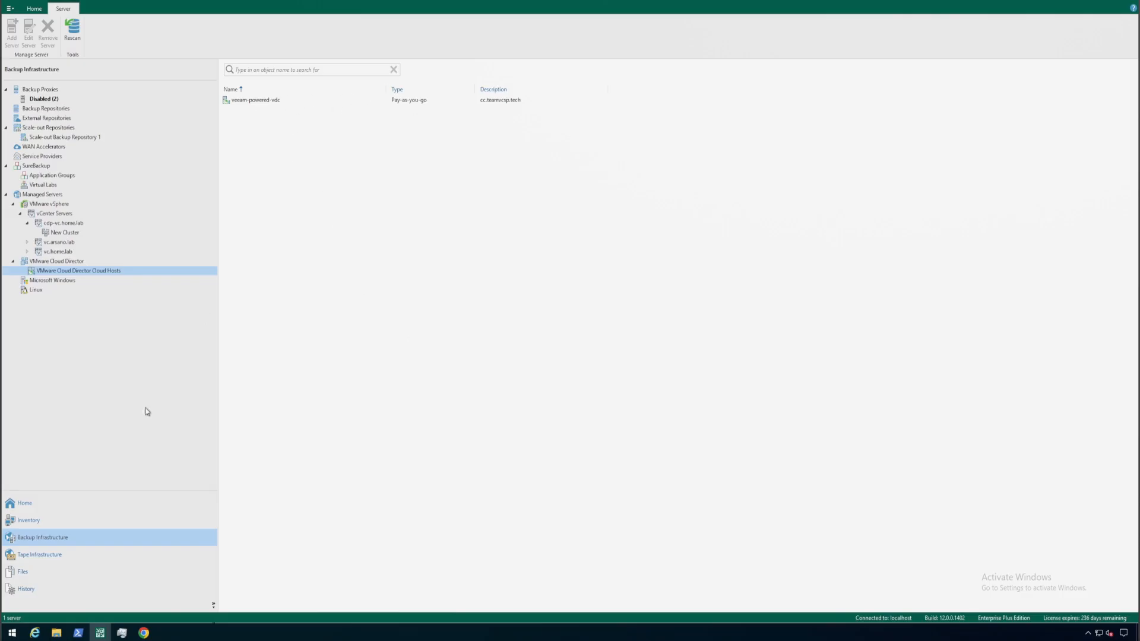
click(109, 504)
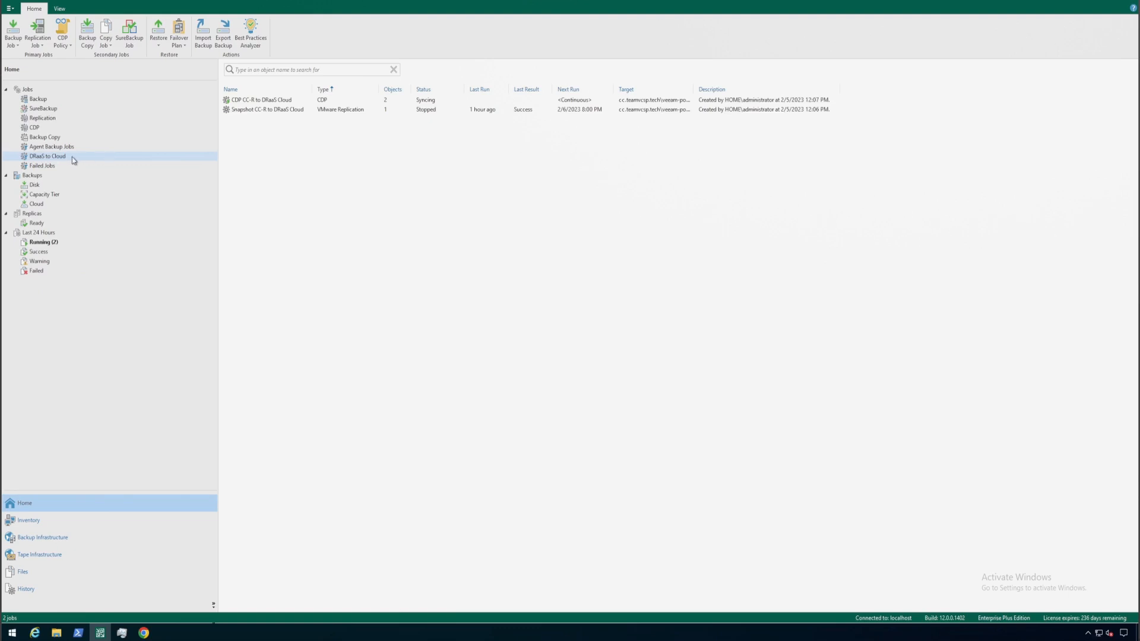
- Review the virtual machines, destination and network mapping of the Snapshot CC-R to DRaaS Cloud job, and close it without changes
click(351, 110)
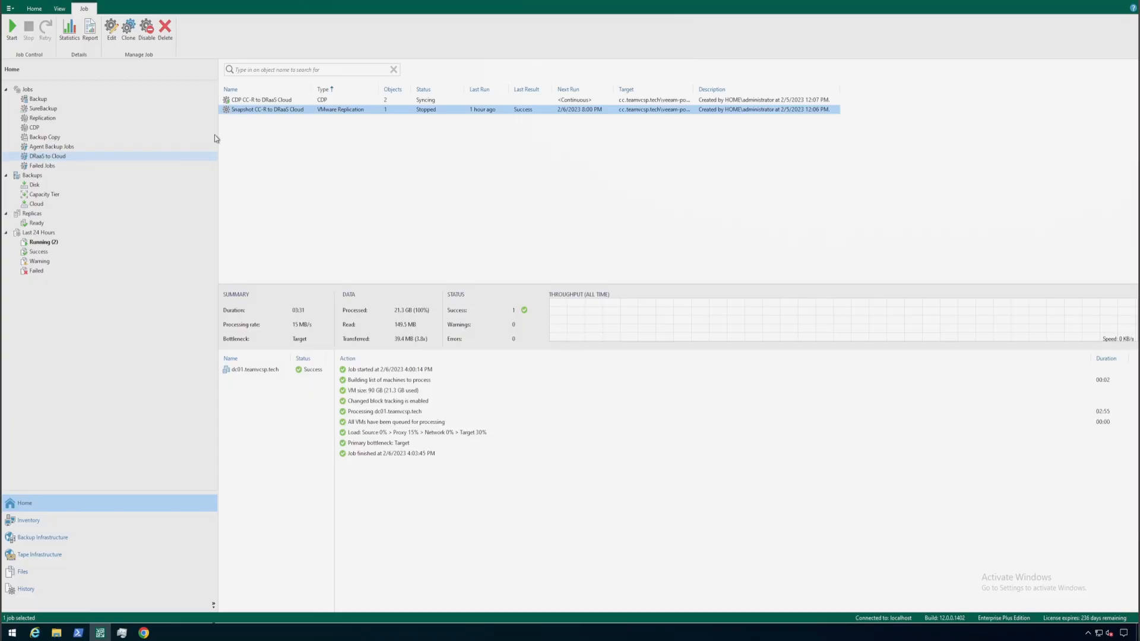
click(112, 39)
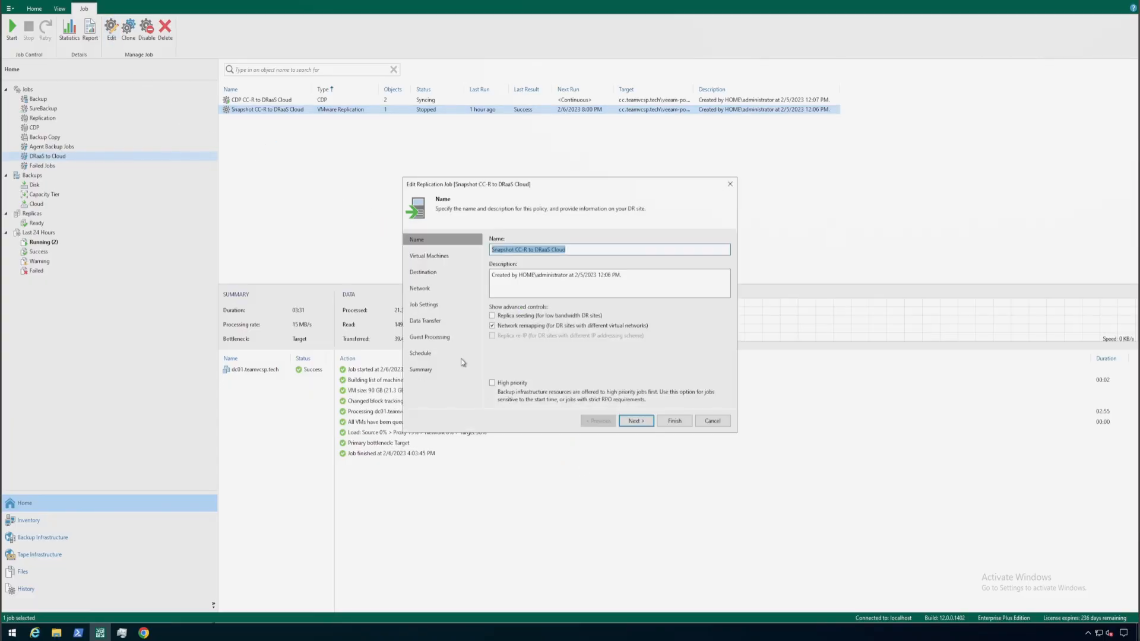
click(429, 258)
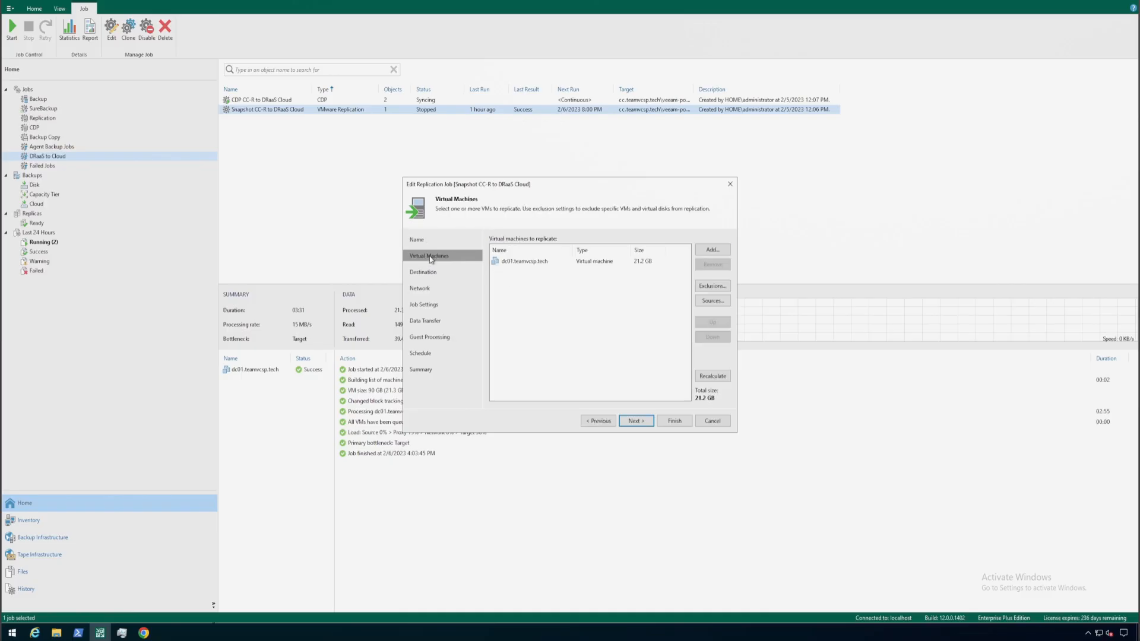
click(427, 272)
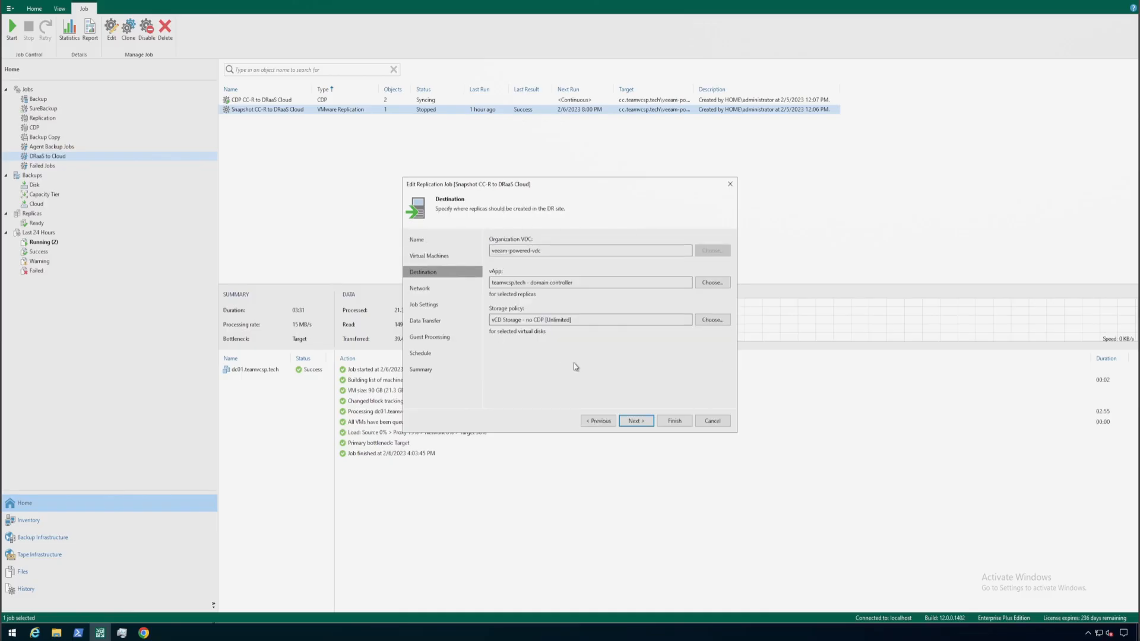
click(422, 289)
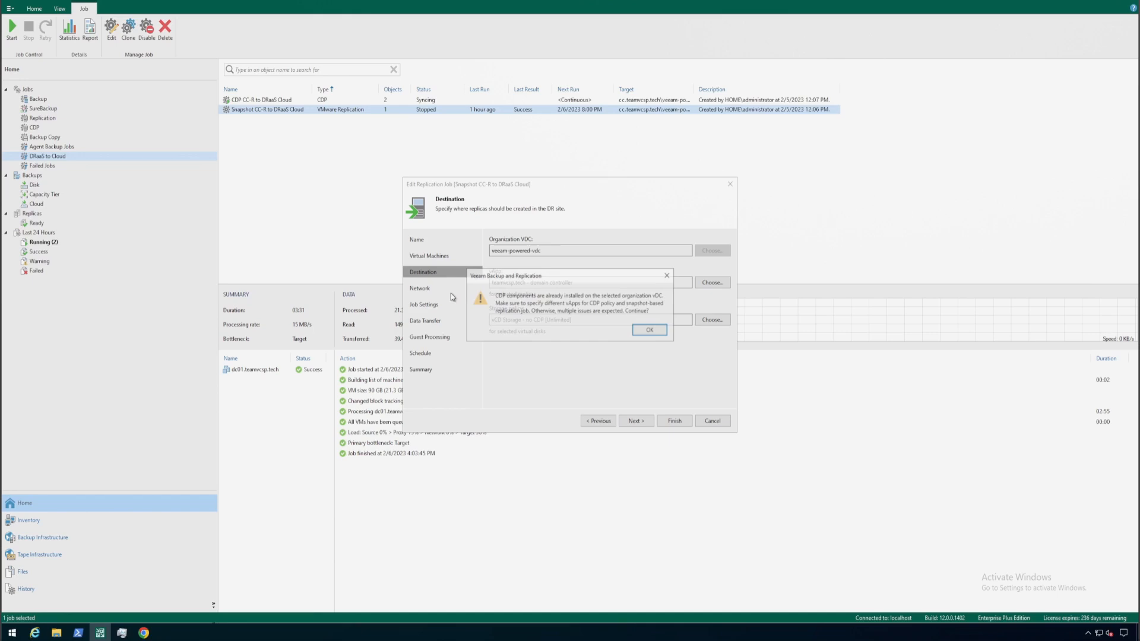
click(647, 330)
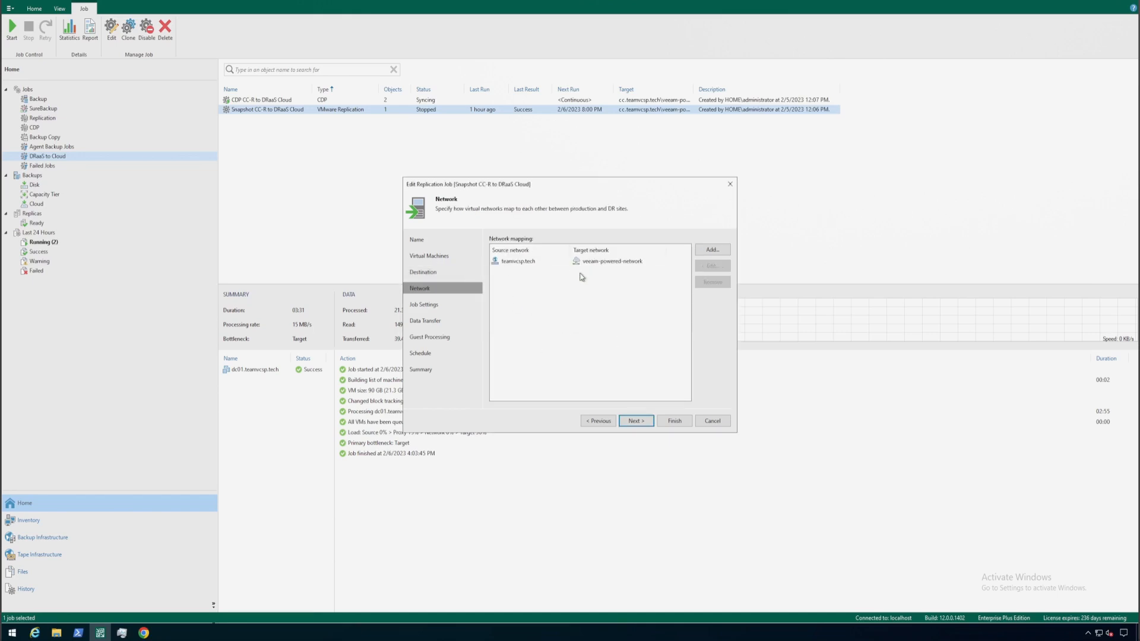
click(714, 422)
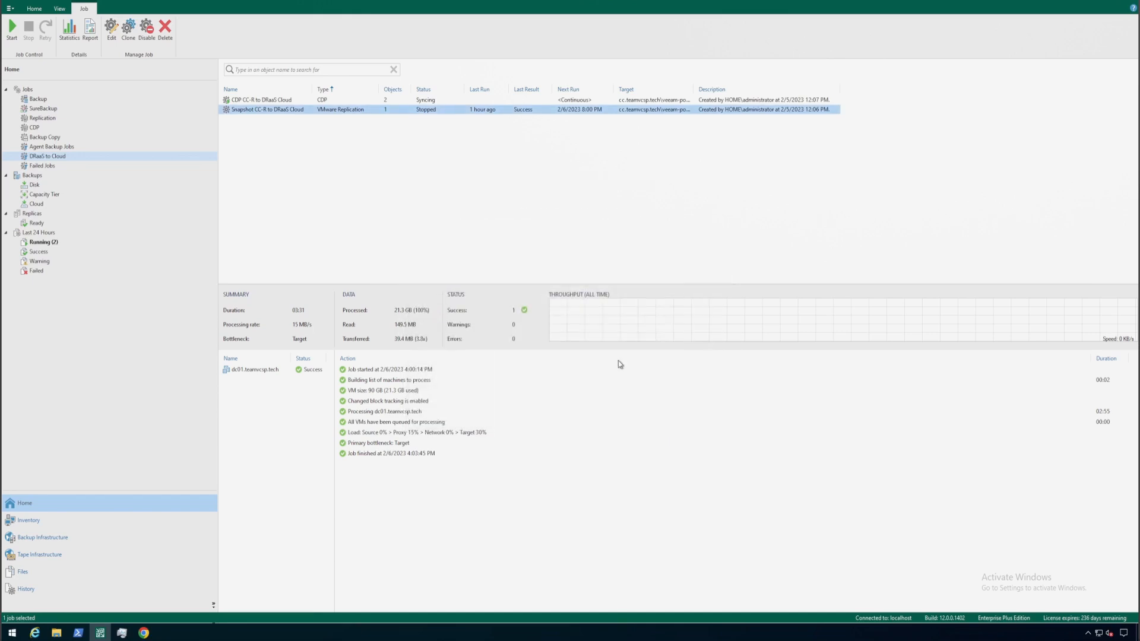
- Review the CDP CC-R to DRaaS Cloud policy's virtual machines, destination, network mapping, policy settings and schedule, and finish the wizard
click(288, 100)
click(62, 33)
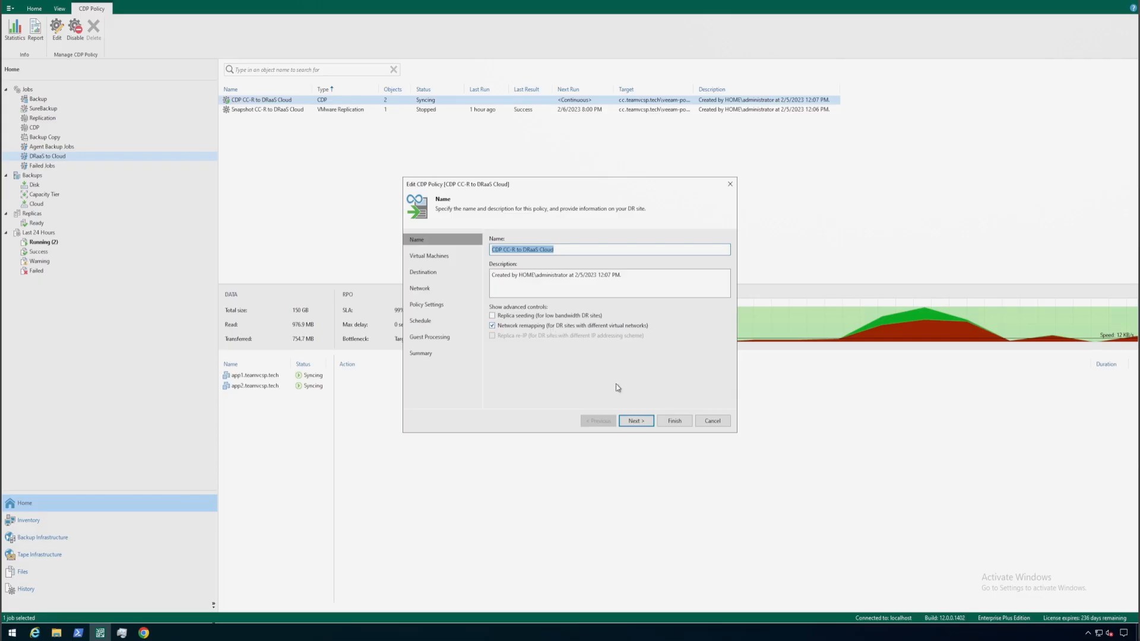
click(636, 420)
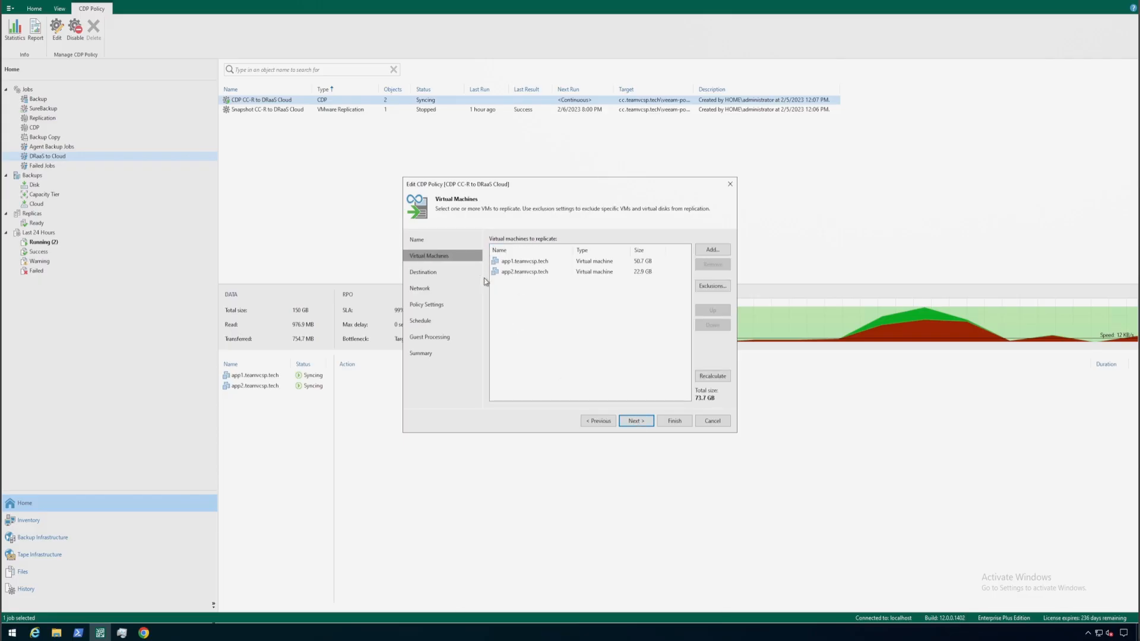
click(634, 422)
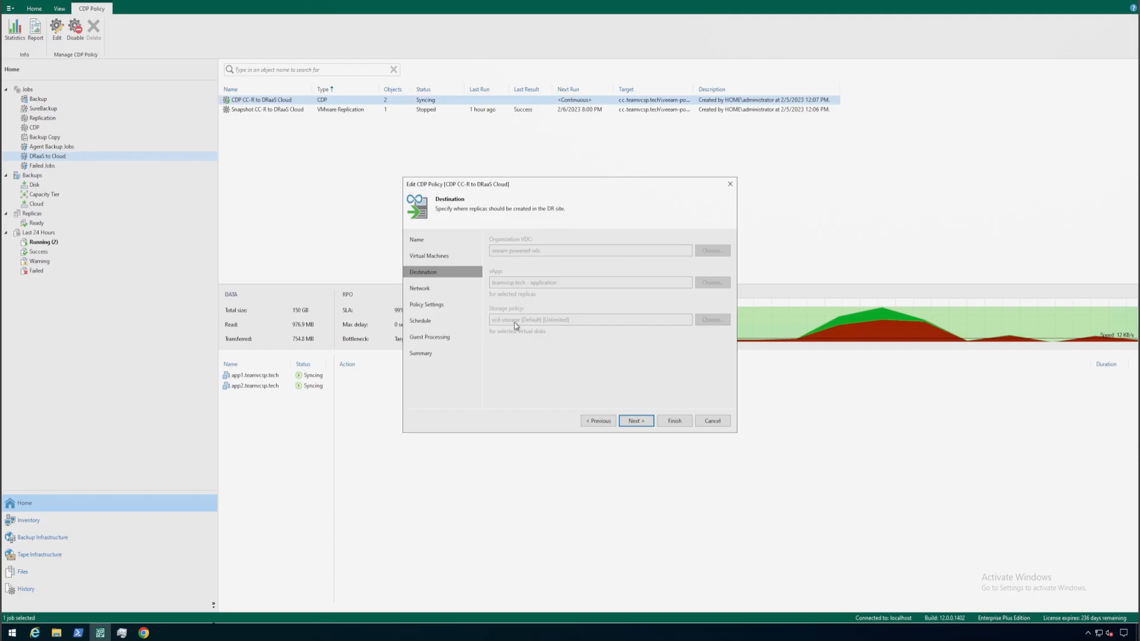
click(635, 421)
click(650, 335)
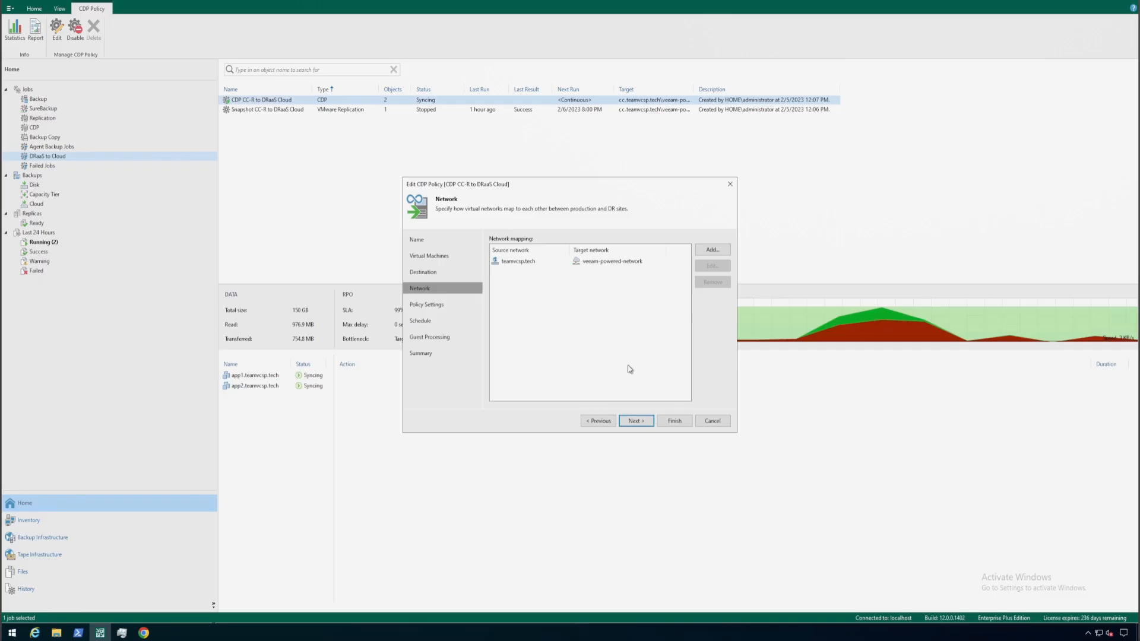
click(638, 419)
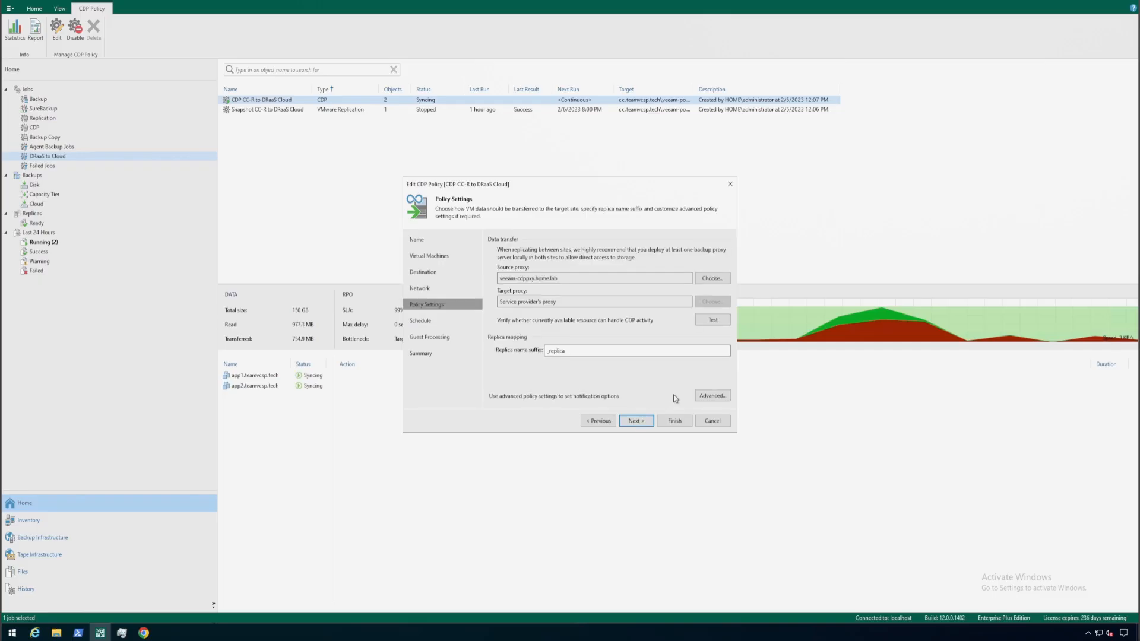
click(639, 421)
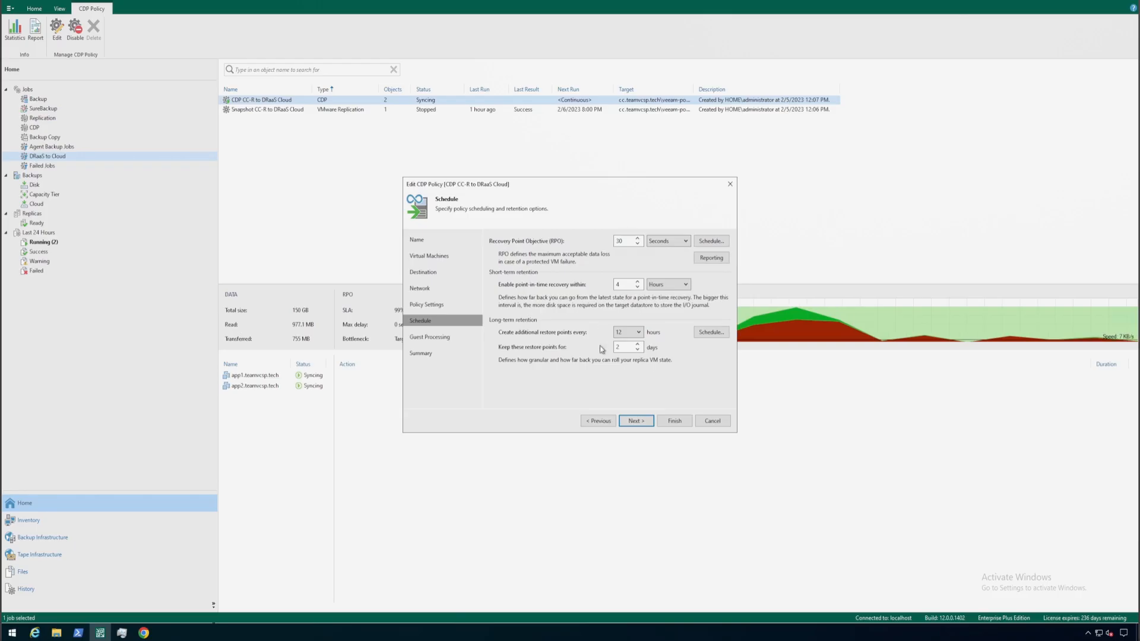
click(675, 422)
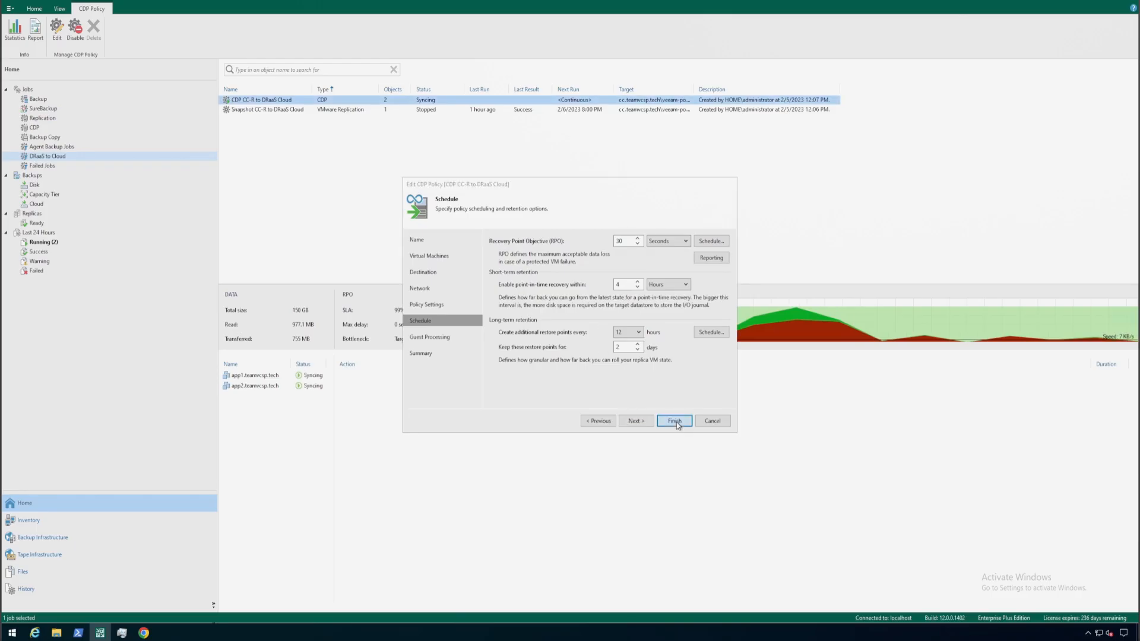
- Show all replicas, sort them by type and widen the Job Name column
click(48, 215)
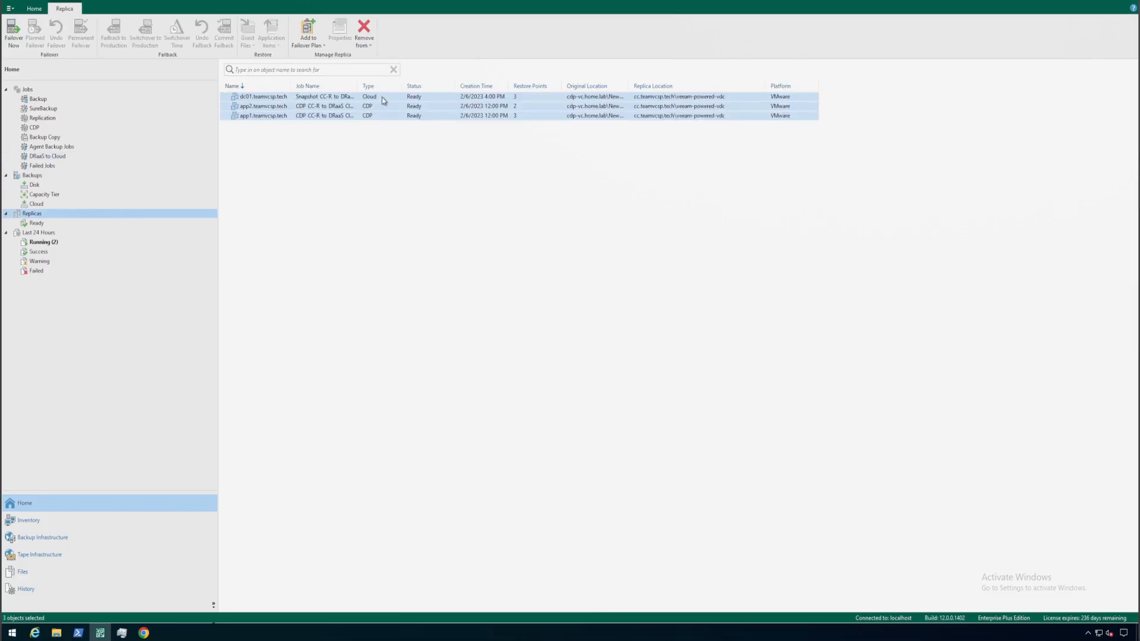
click(381, 98)
click(361, 89)
drag(359, 89, 378, 89)
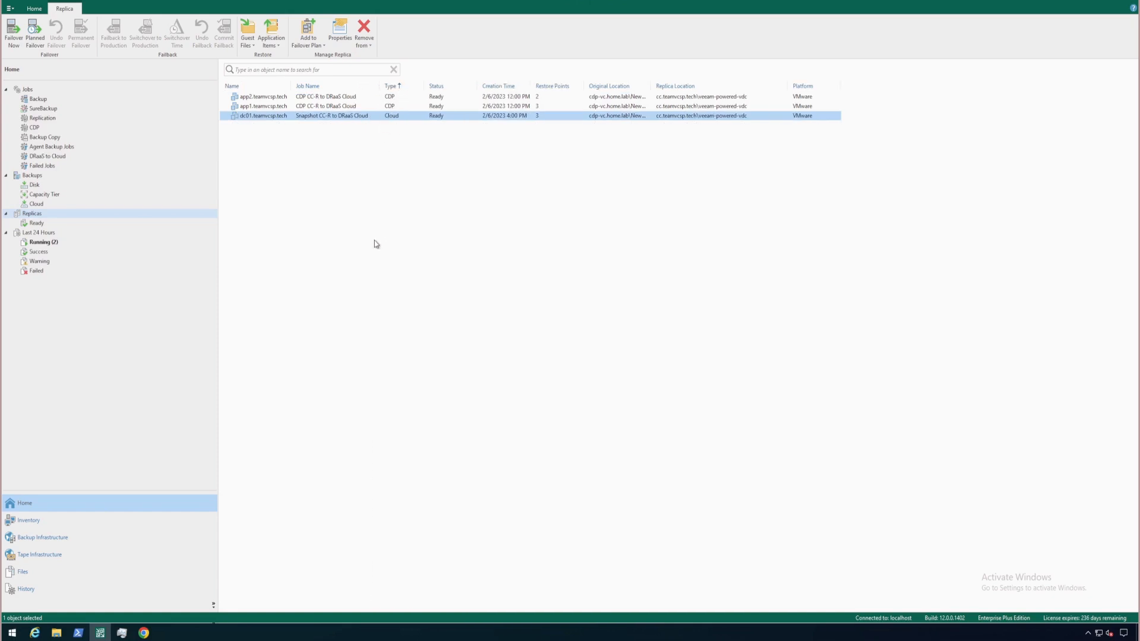
- Start a VMware Cloud Director failover plan for the dc01.teamvcsp.tech replica, named "1 - Teamvcsp.tech - Snapshot failover"
click(313, 35)
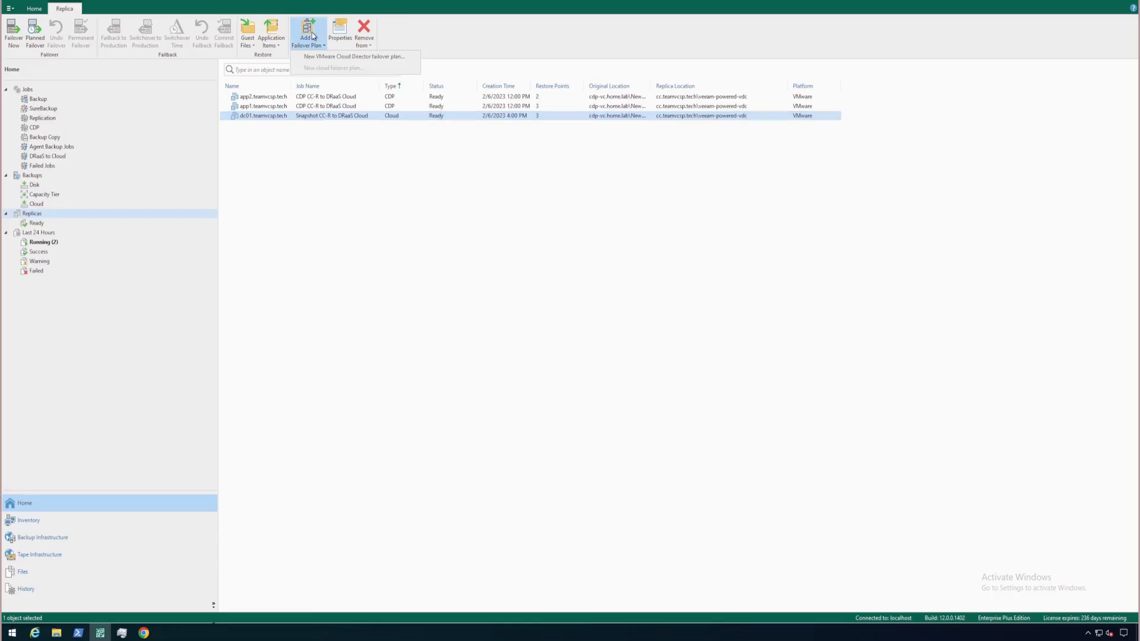
click(330, 57)
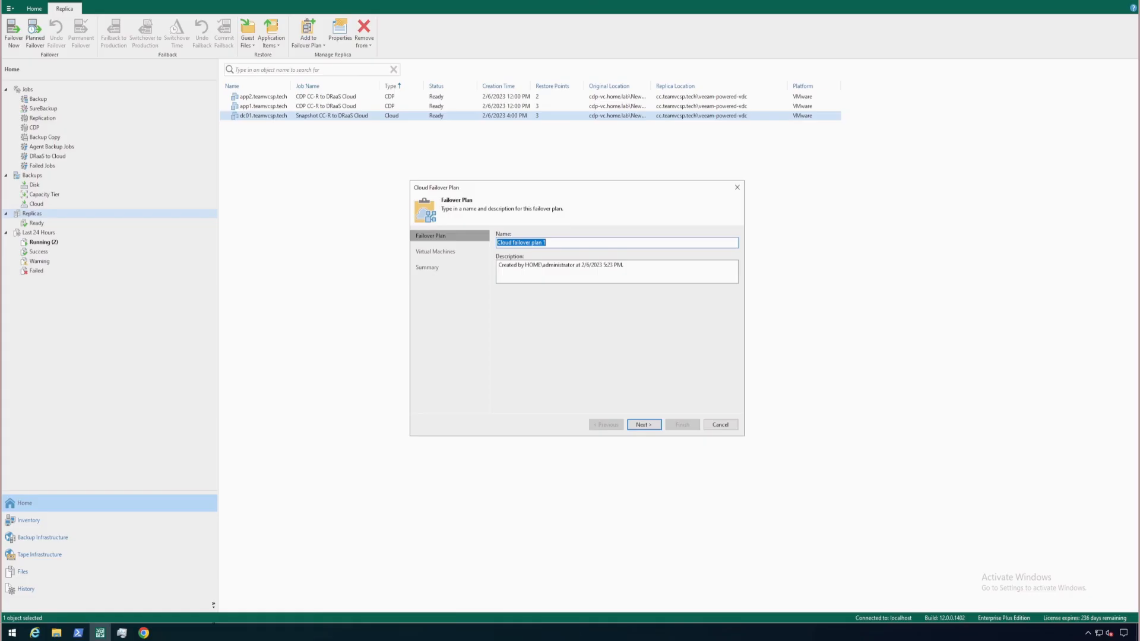
text(1 - Teamvcsp.tech - Snapshot failover)
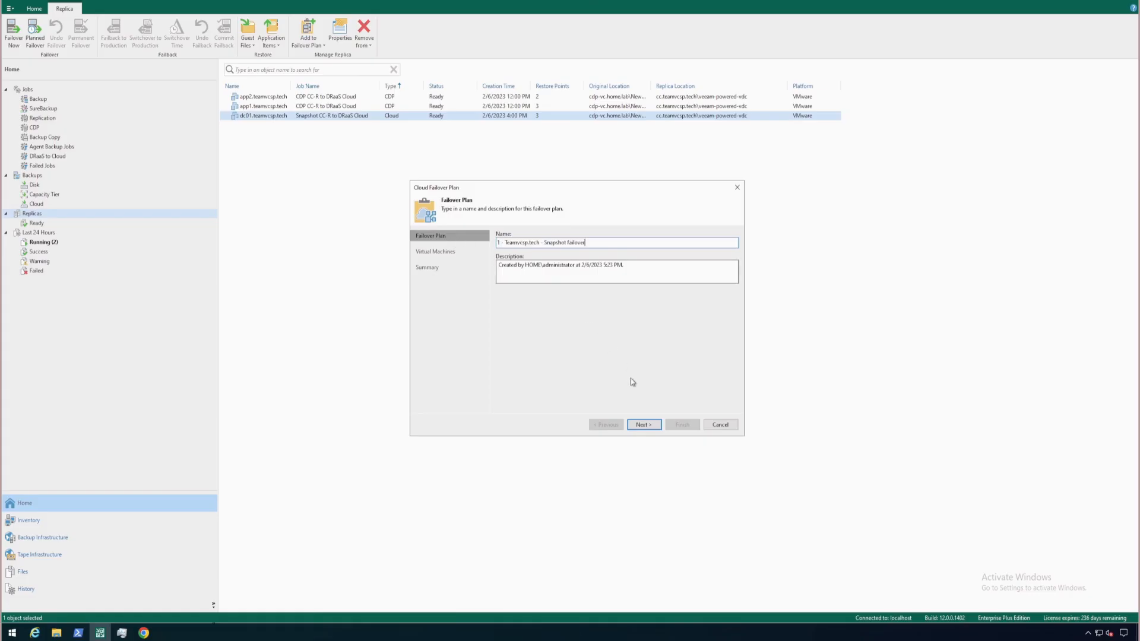
click(644, 425)
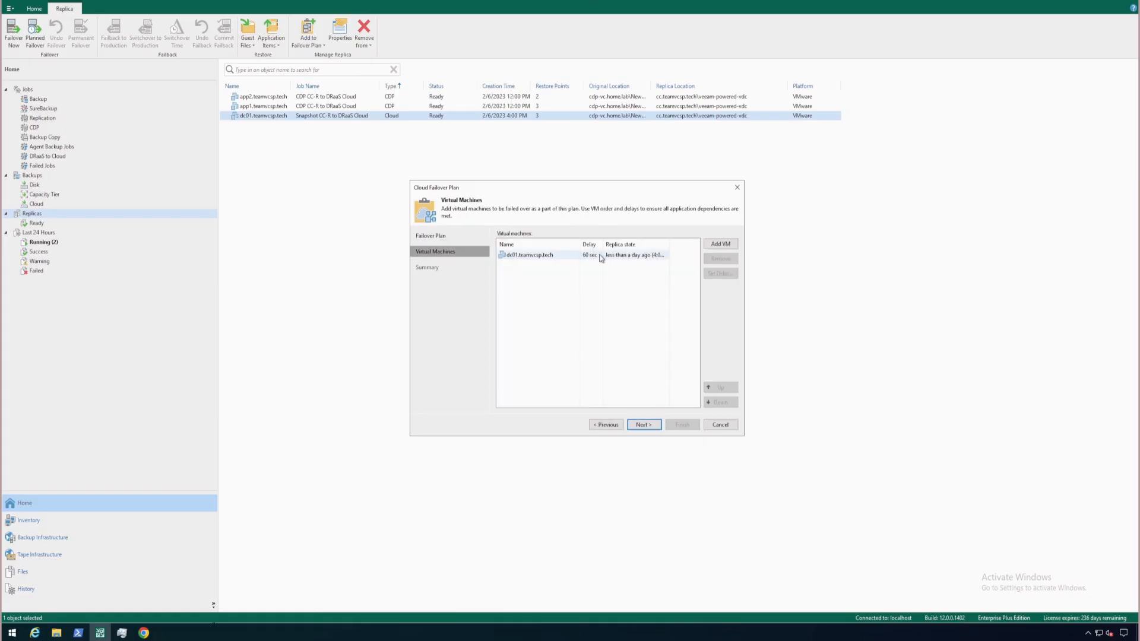
- Set the boot delay of dc01.teamvcsp.tech to 10 seconds and finish the snapshot failover plan
click(720, 273)
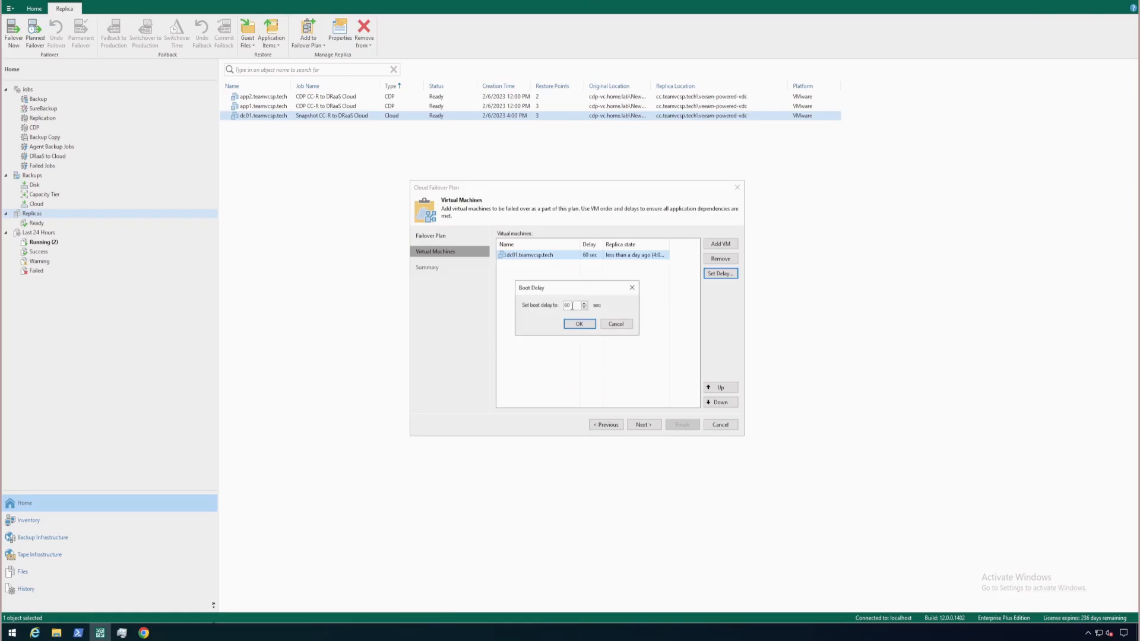
text(10)
click(579, 324)
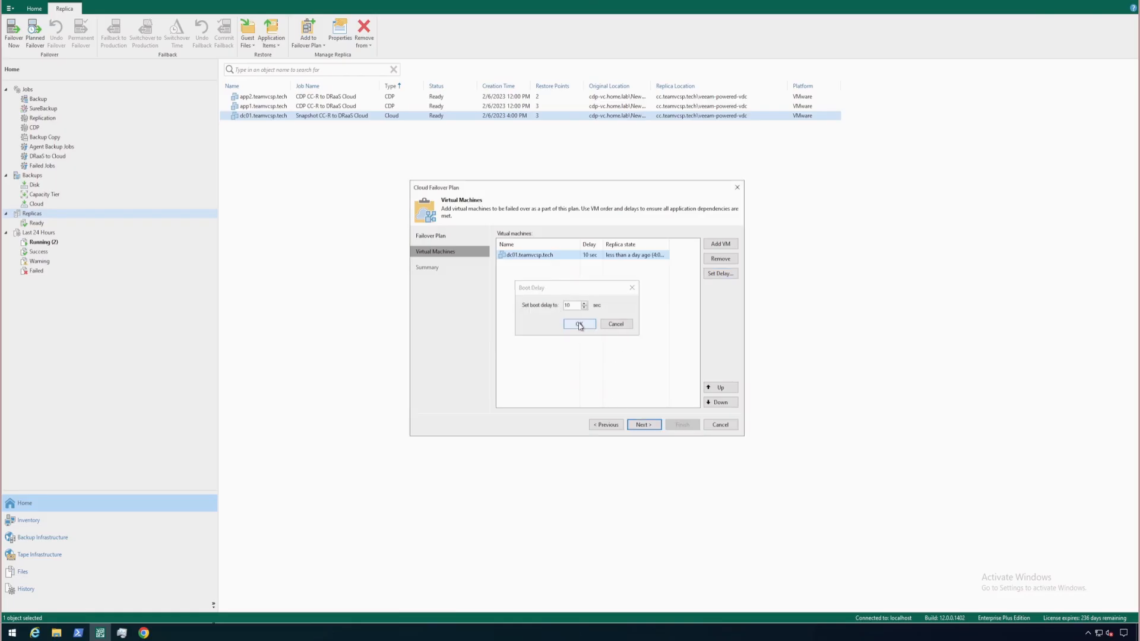
click(645, 425)
click(680, 425)
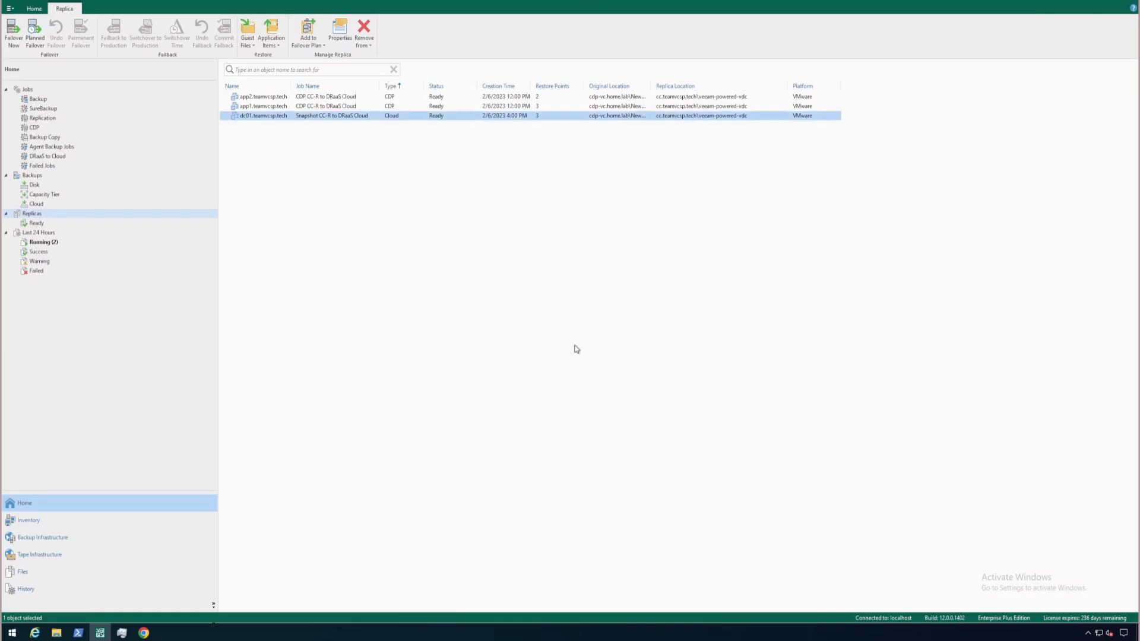
- Start a VMware Cloud Director failover plan for the app1 and app2 replicas, named "2 - Teamvcsp.tech - CDP failover"
click(282, 108)
ctrl+click(299, 98)
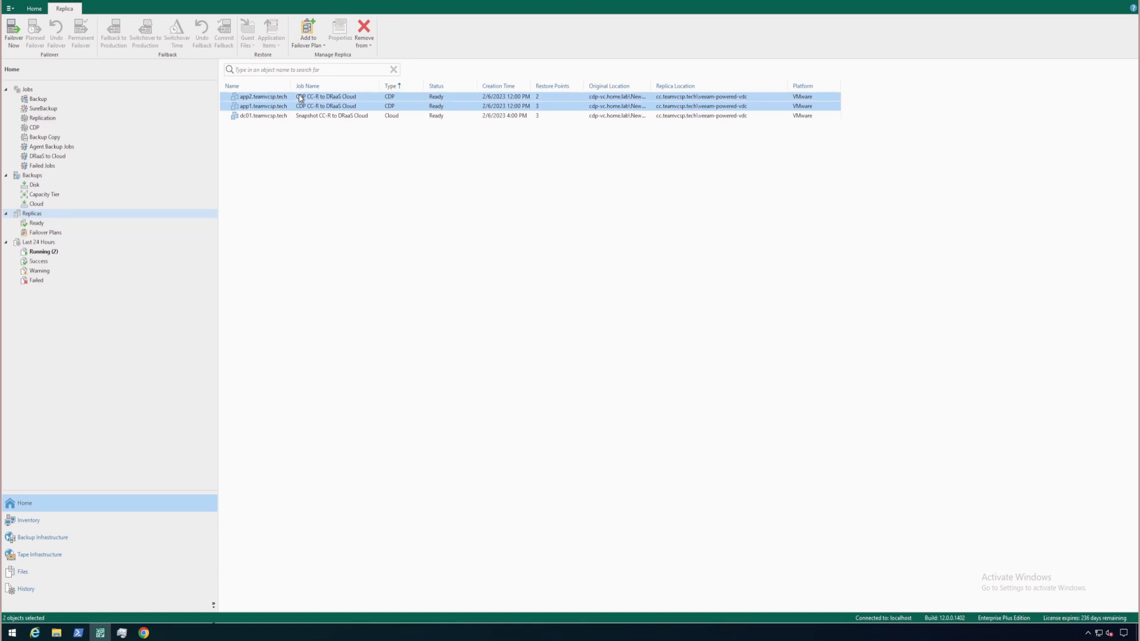
click(308, 39)
click(312, 56)
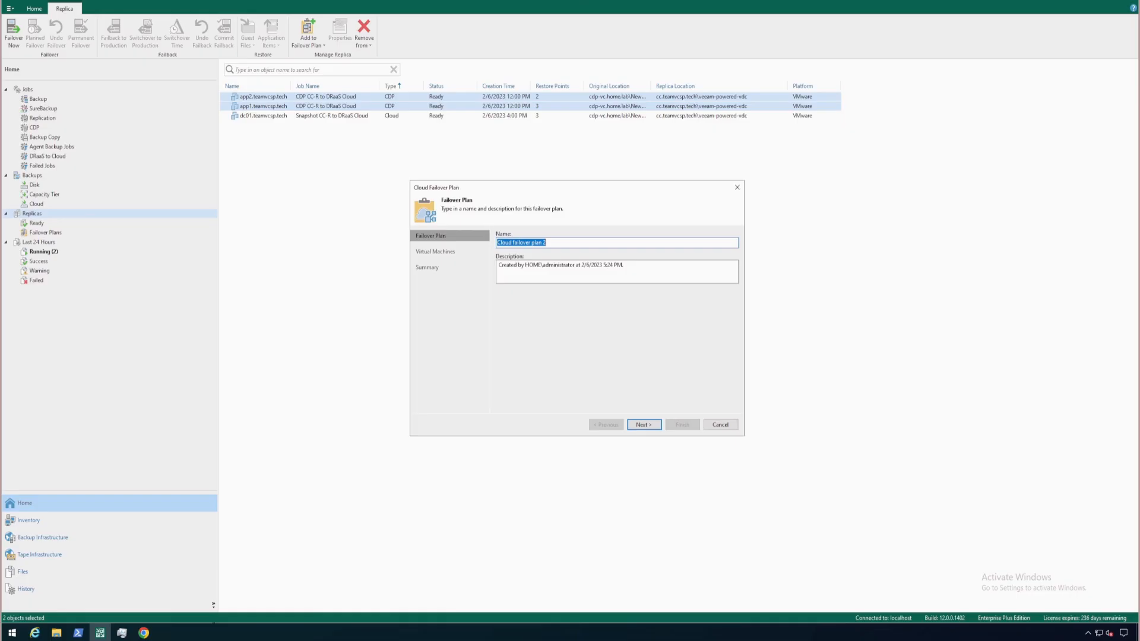
text(2 - Teamvcsp.tech - CDP failover)
click(647, 428)
- Set the boot delay of app1.teamvcsp.tech to 10 seconds and move it above app2.teamvcsp.tech in the failover order
click(570, 255)
click(593, 264)
click(720, 274)
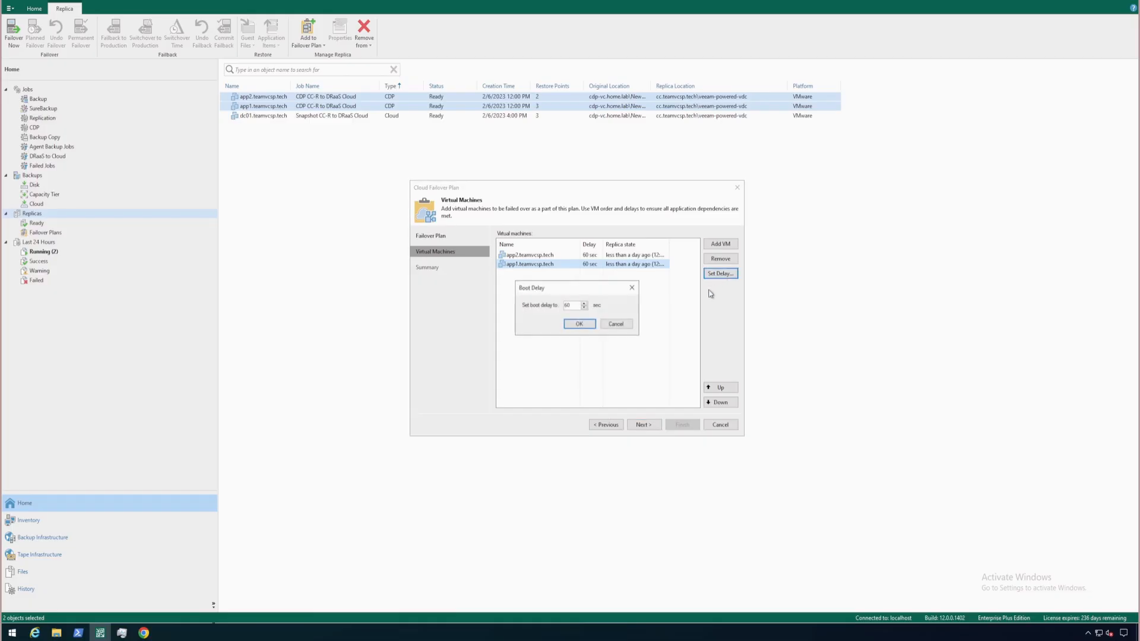
text(10)
key(Return)
click(718, 387)
- Set the boot delay of app2.teamvcsp.tech to 30 seconds and finish the CDP failover plan
click(618, 267)
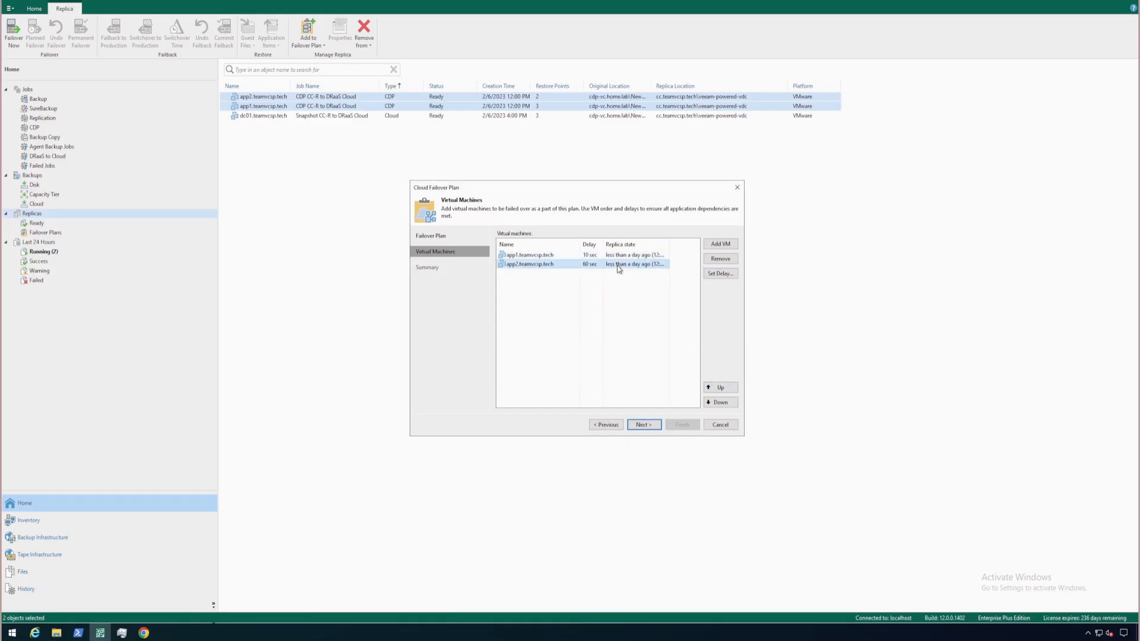
click(720, 274)
text(30)
click(579, 324)
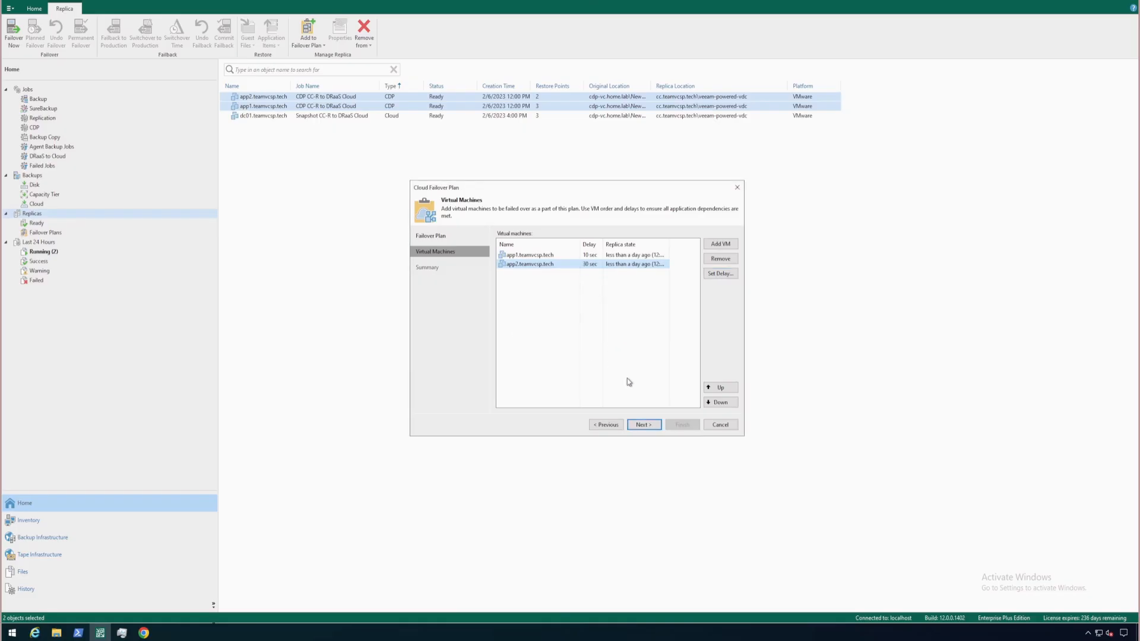
click(644, 425)
click(678, 425)
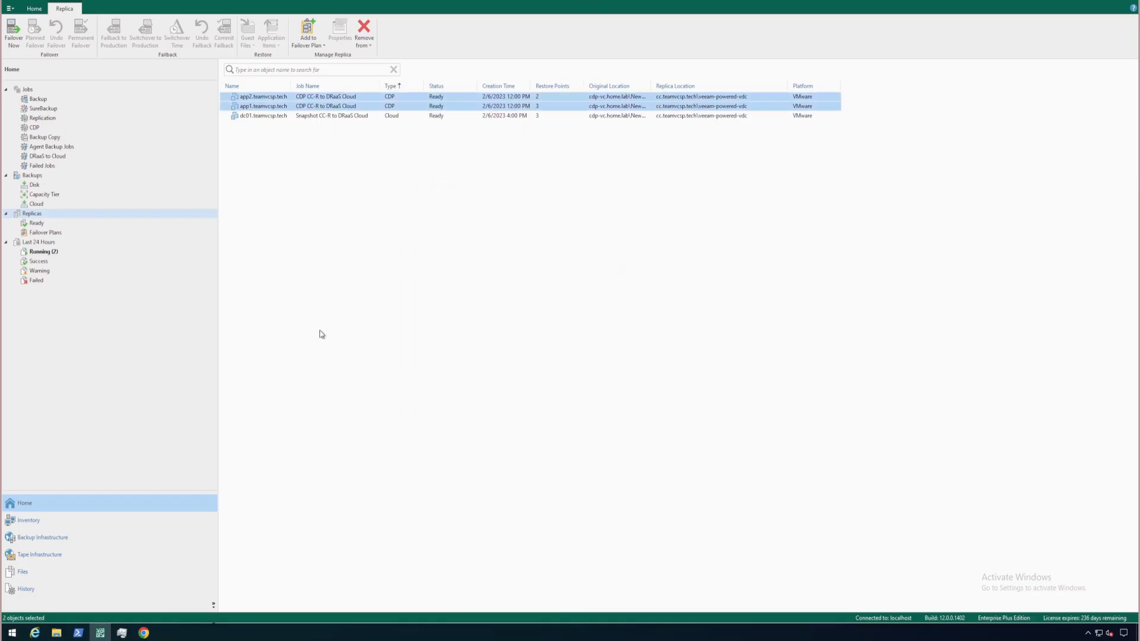
- Run the "1 - Teamvcsp.tech - Snapshot failover" plan from the failover plans list and dismiss its progress window
click(79, 234)
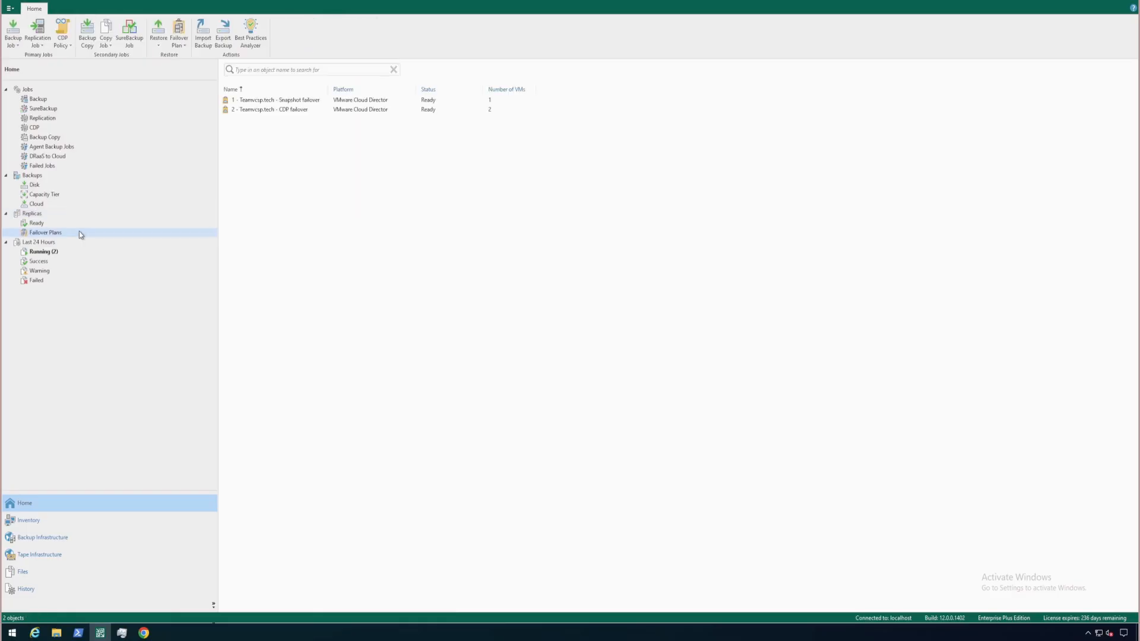
click(302, 100)
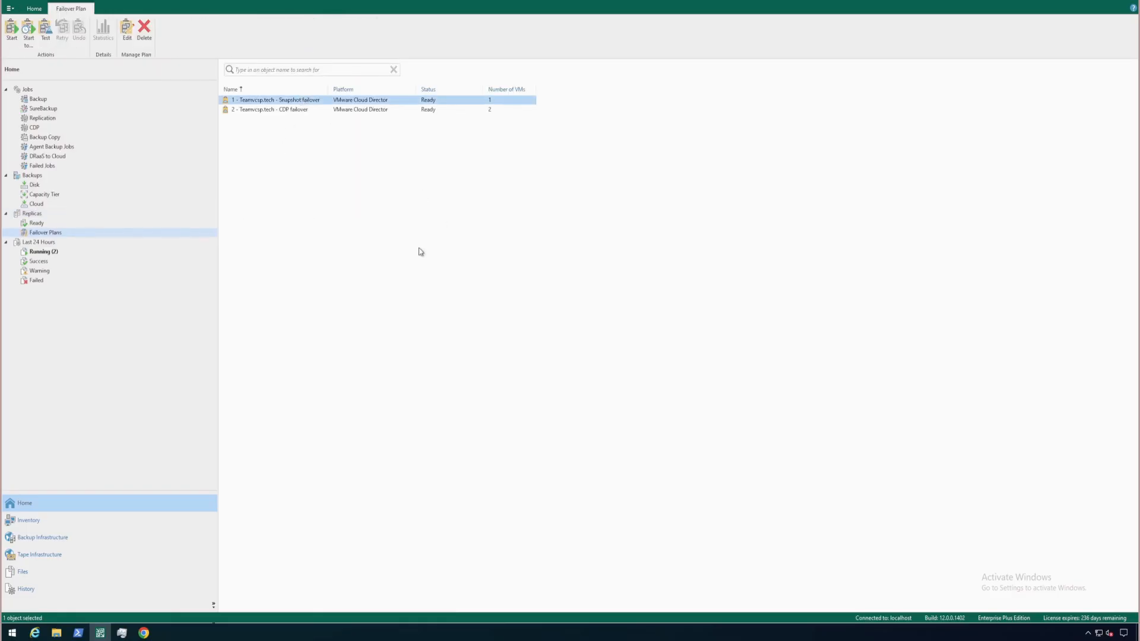
click(11, 36)
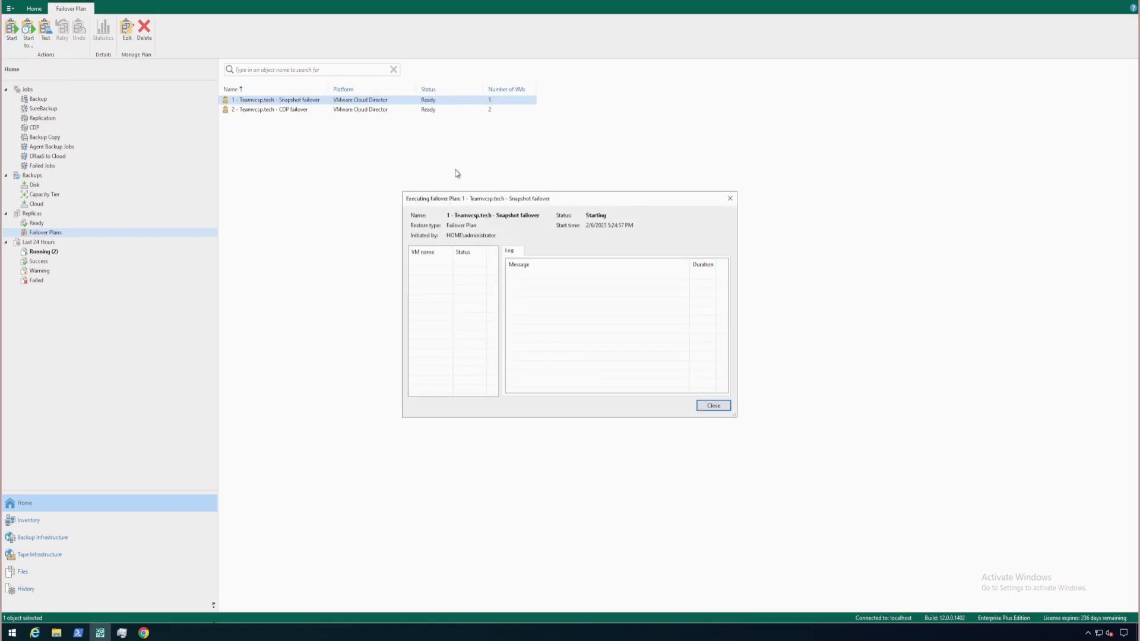
click(713, 405)
- Run the "2 - Teamvcsp.tech - CDP failover" plan and switch to Chrome
click(272, 111)
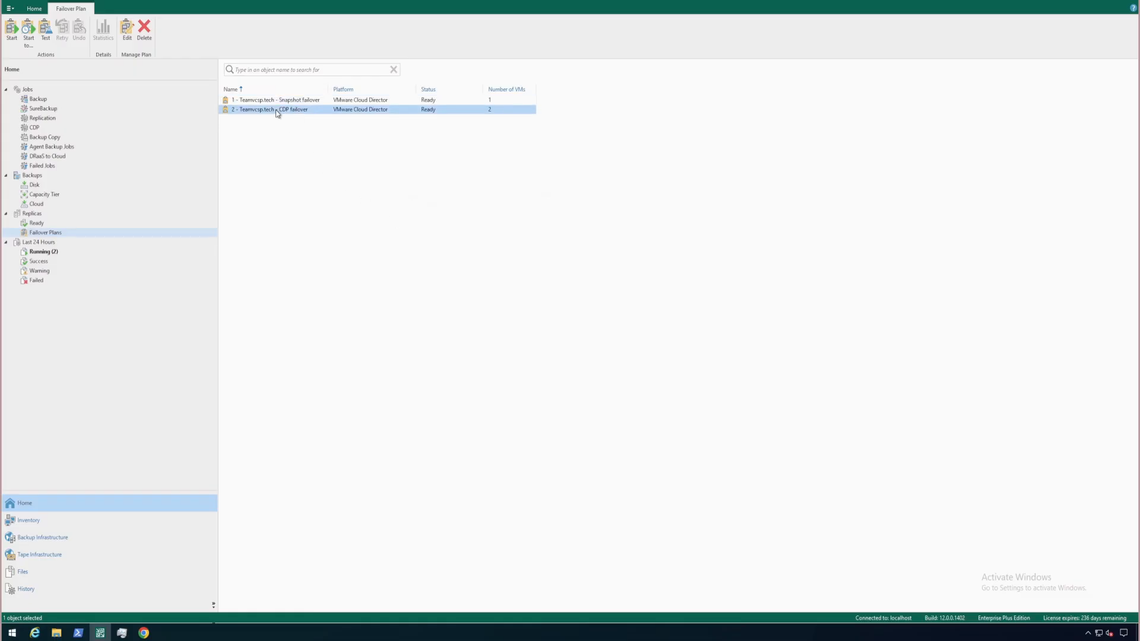
click(11, 30)
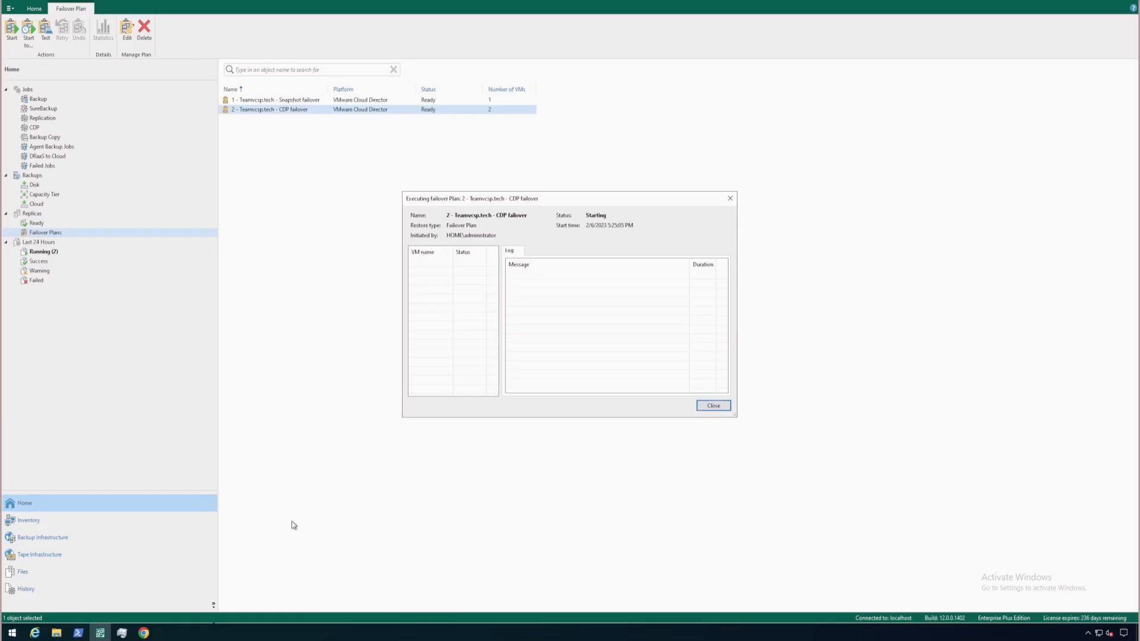
click(145, 633)
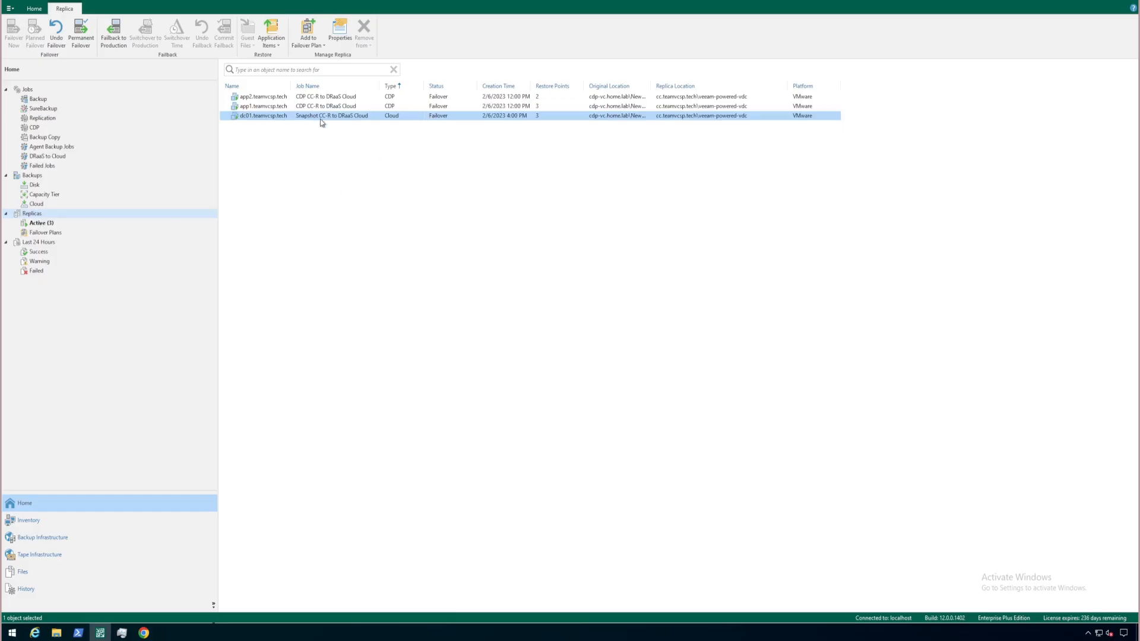
- Undo the failover of the app1, app2 and dc01 replicas together, without forcing it
click(346, 107)
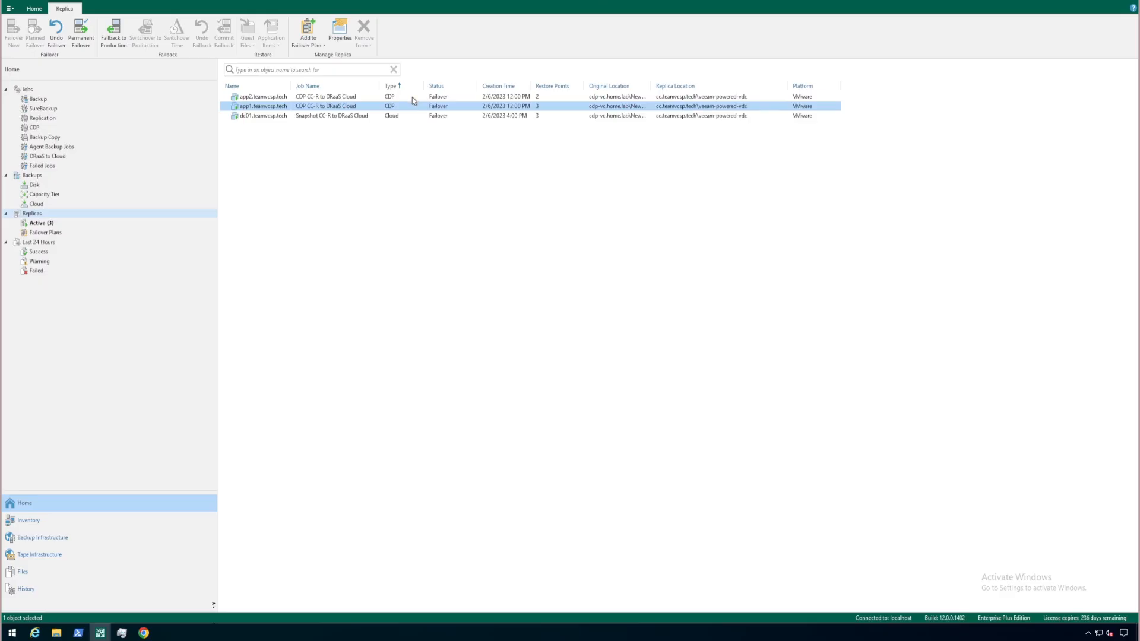
click(334, 117)
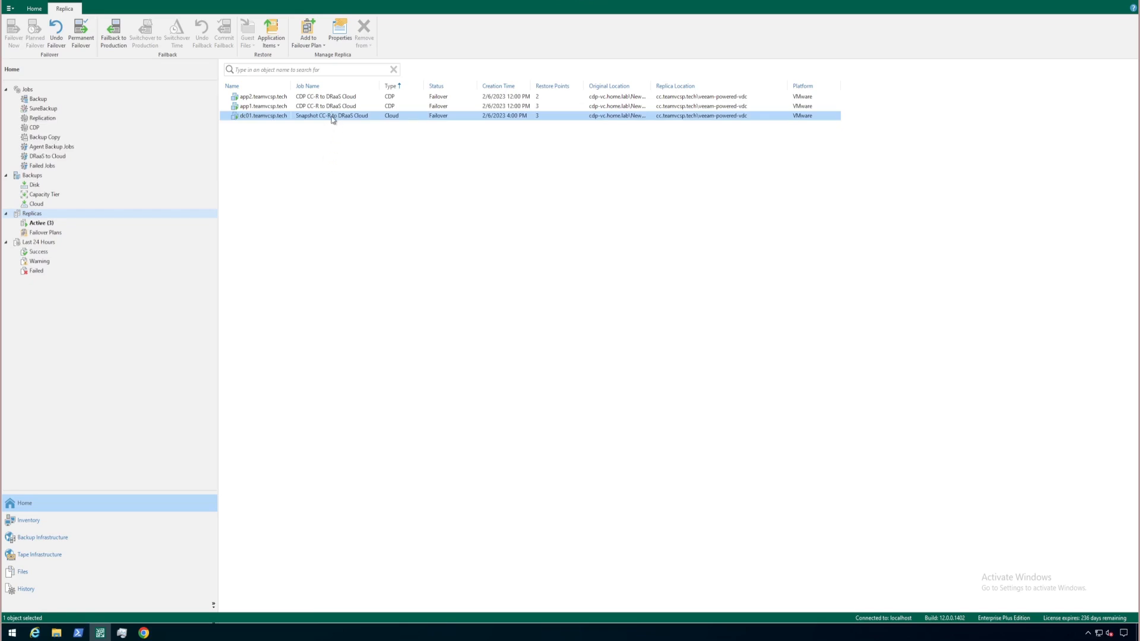
shift+click(339, 99)
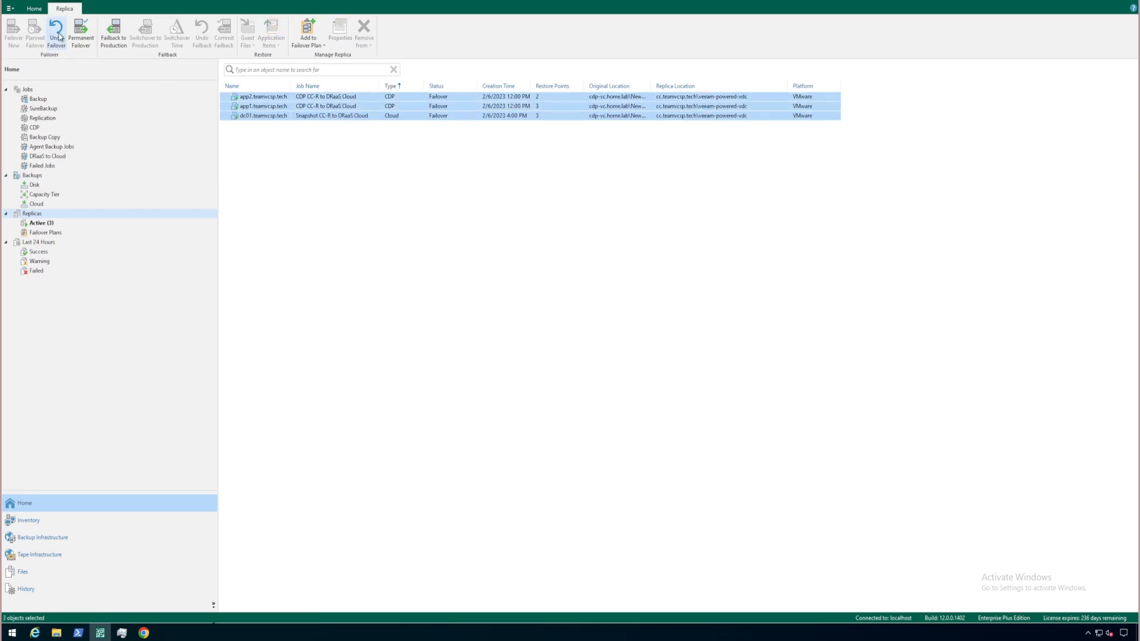
click(58, 37)
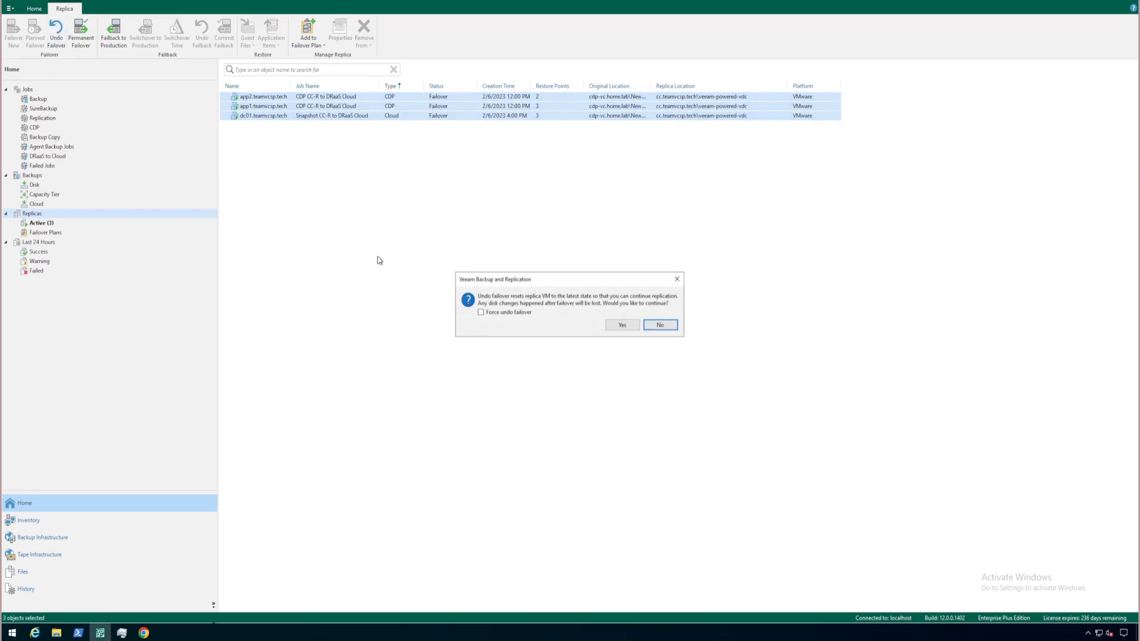
click(623, 326)
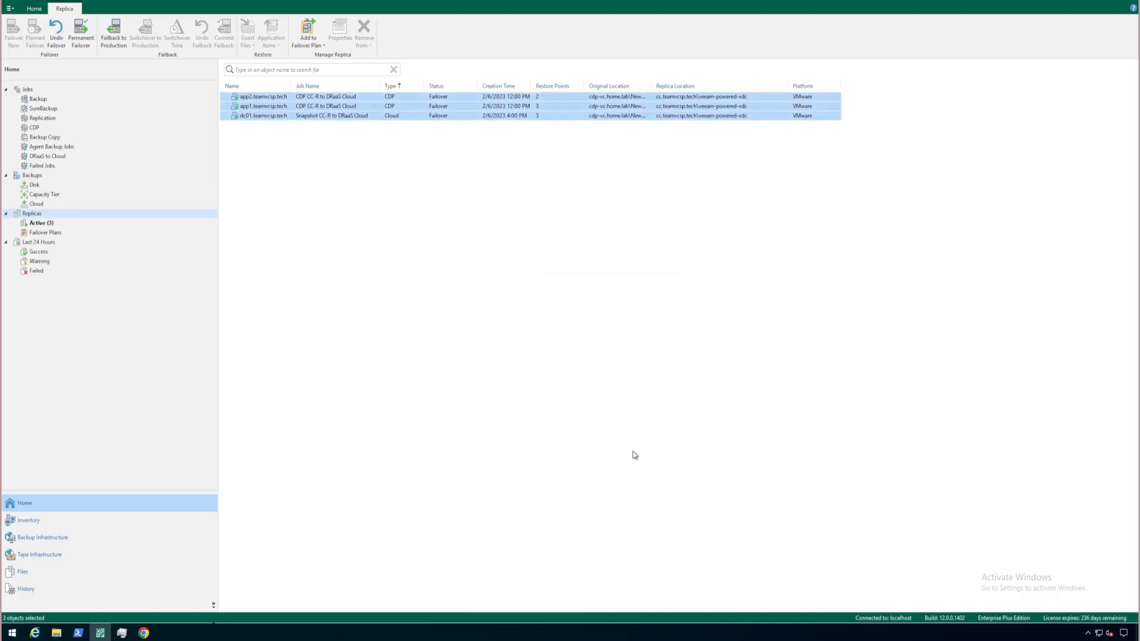